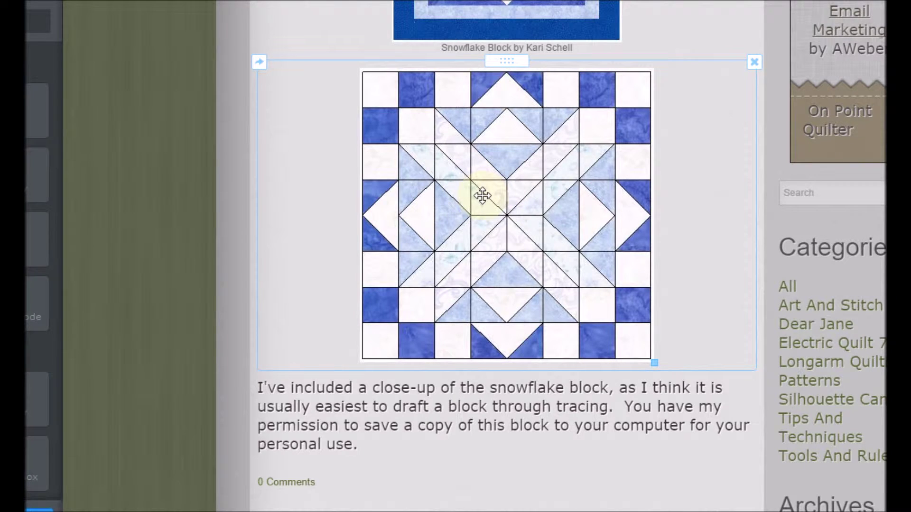
- Bring up the context menu for the close-up snowflake block image in the blog post
right_click(483, 195)
- Save the close-up snowflake image under the file name 'Snowflake Block 2016'
click(554, 233)
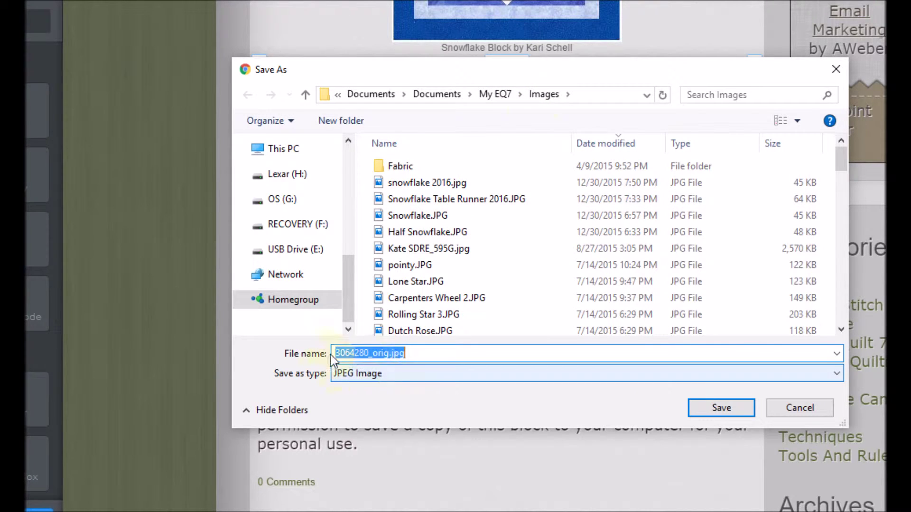
double_click(430, 351)
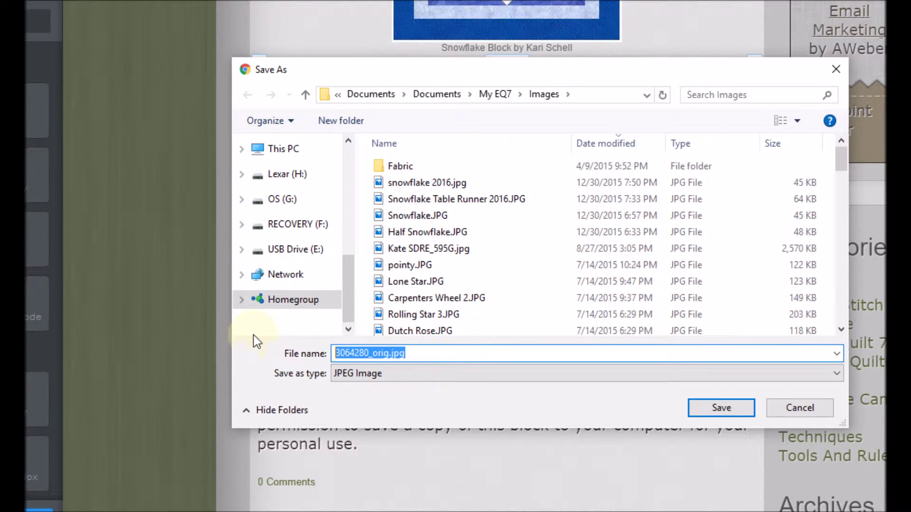
text(S)
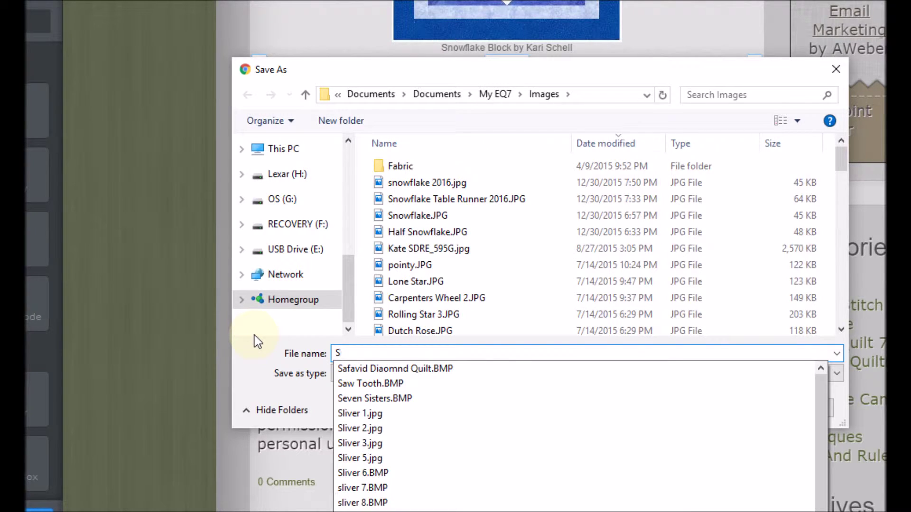
text(nowflake )
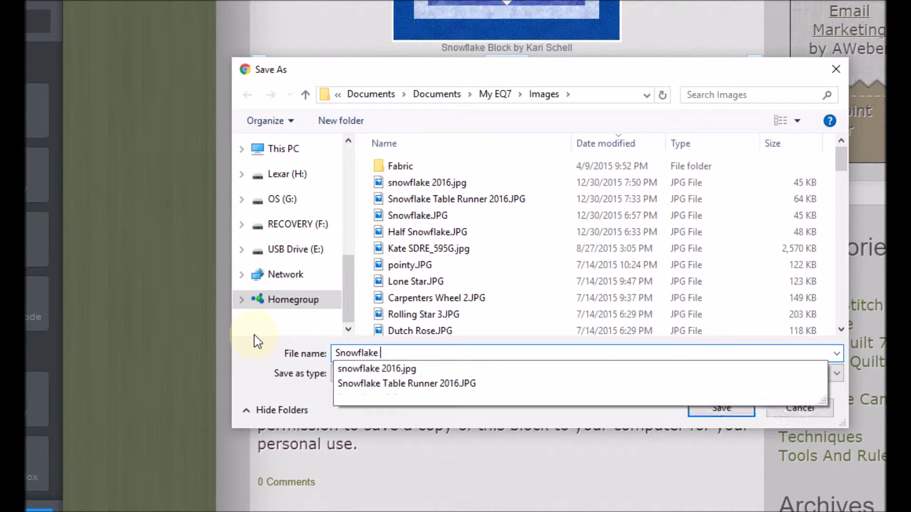
text(Block)
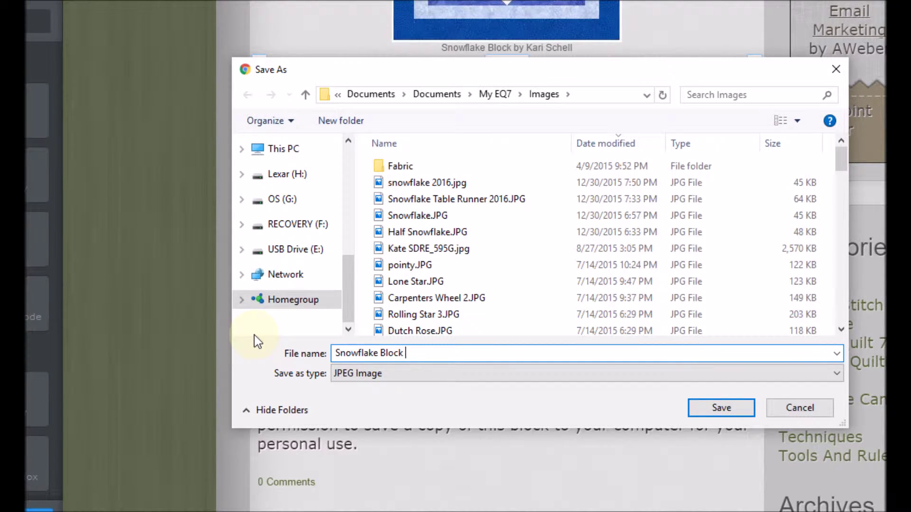
text( 2016)
click(730, 415)
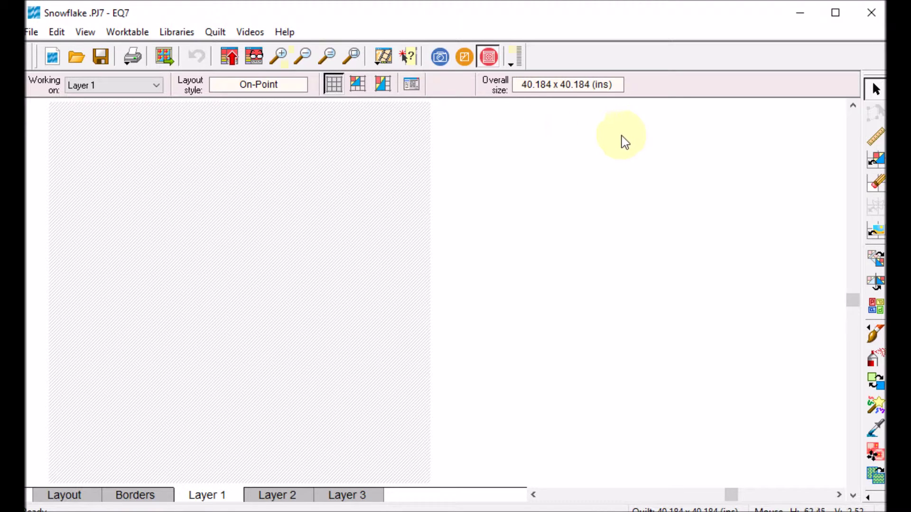
- Switch to the empty 8.000 x 8.000 EasyDraw block worktable with Work on Block
click(468, 61)
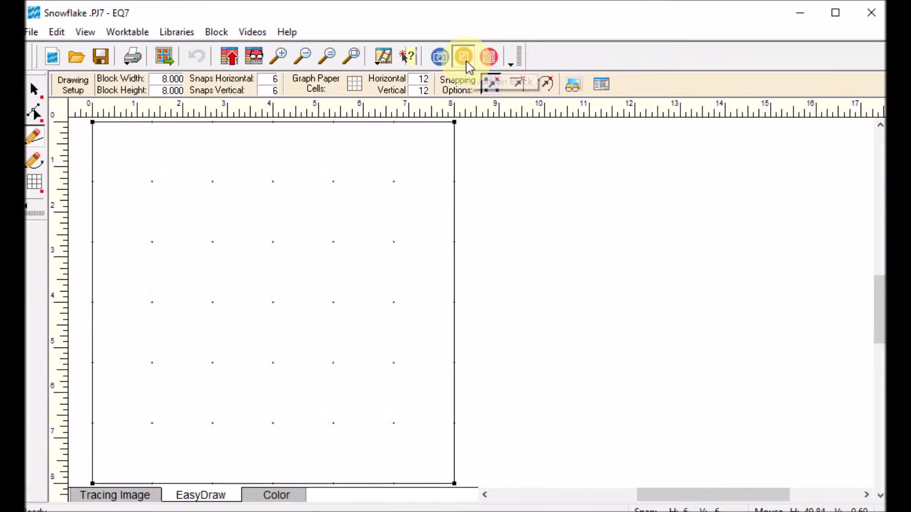
- Import snowflake 2016.jpg as a tracing image fitted inside the block, keeping Auto Fill on
click(221, 35)
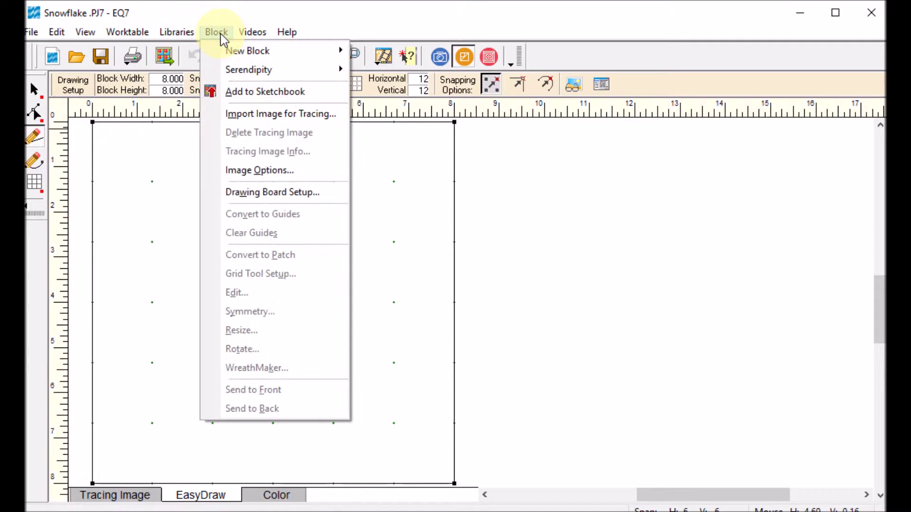
click(313, 115)
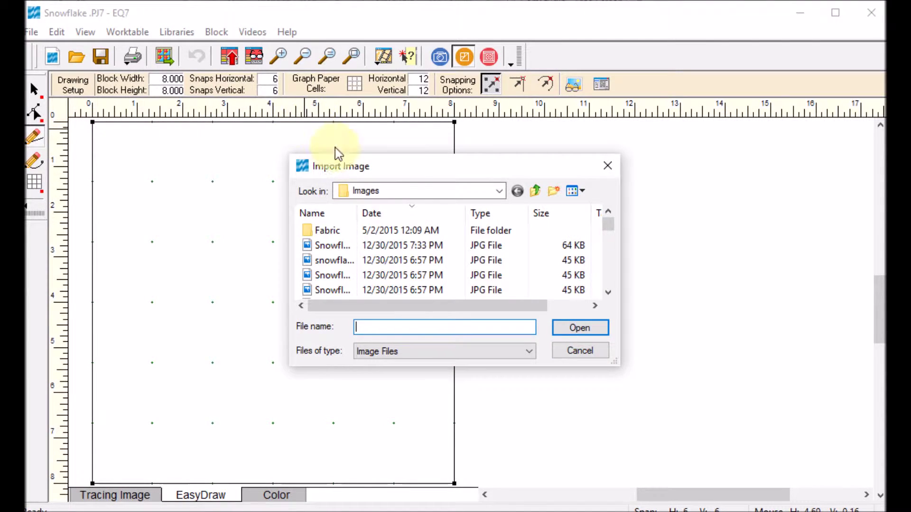
drag(357, 212, 430, 213)
click(345, 264)
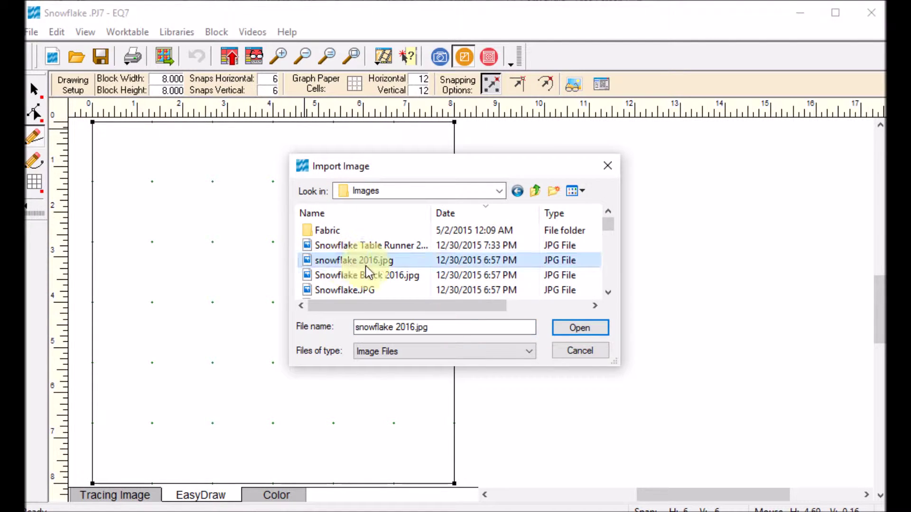
click(583, 330)
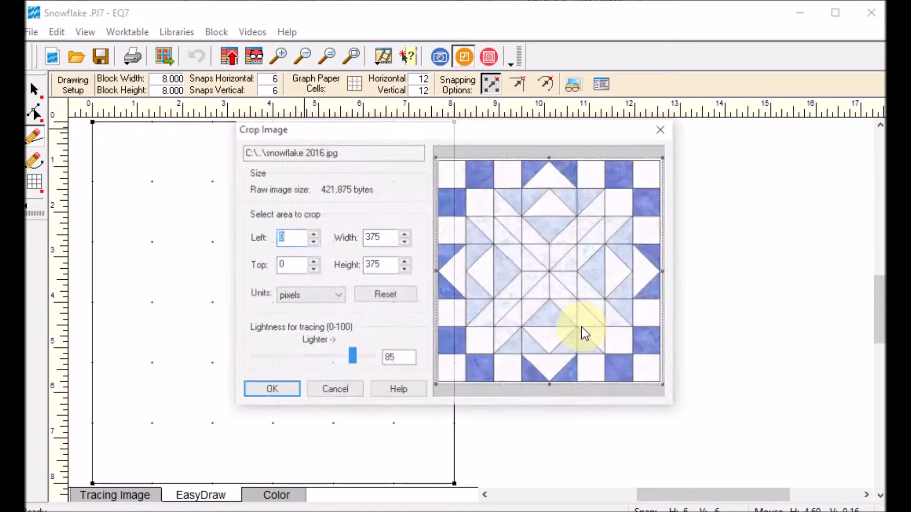
click(275, 393)
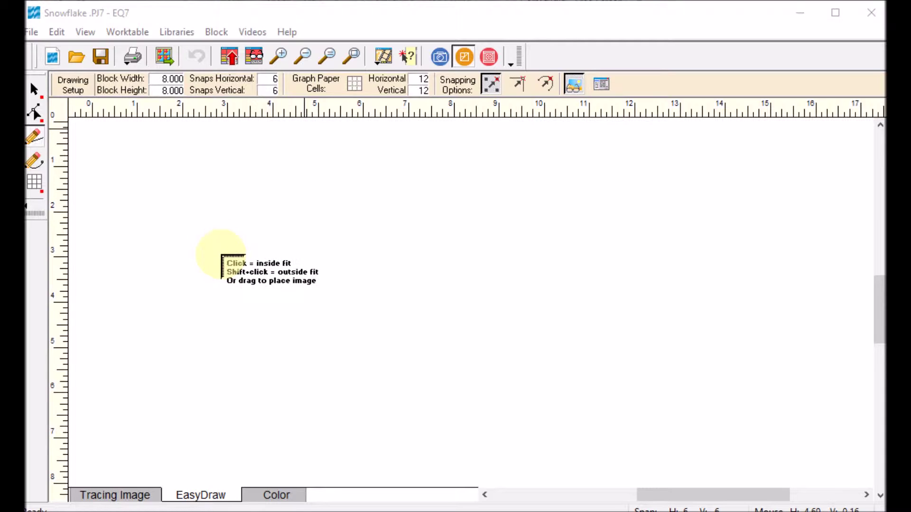
click(221, 256)
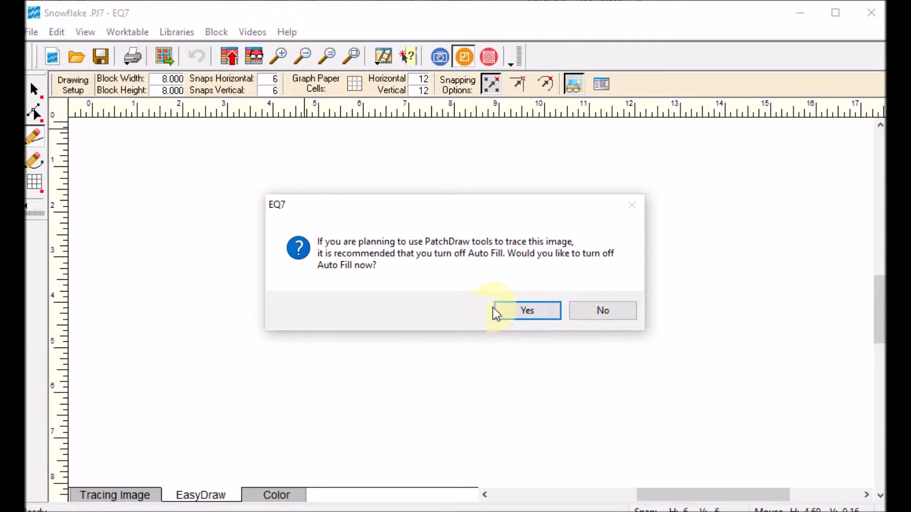
click(610, 320)
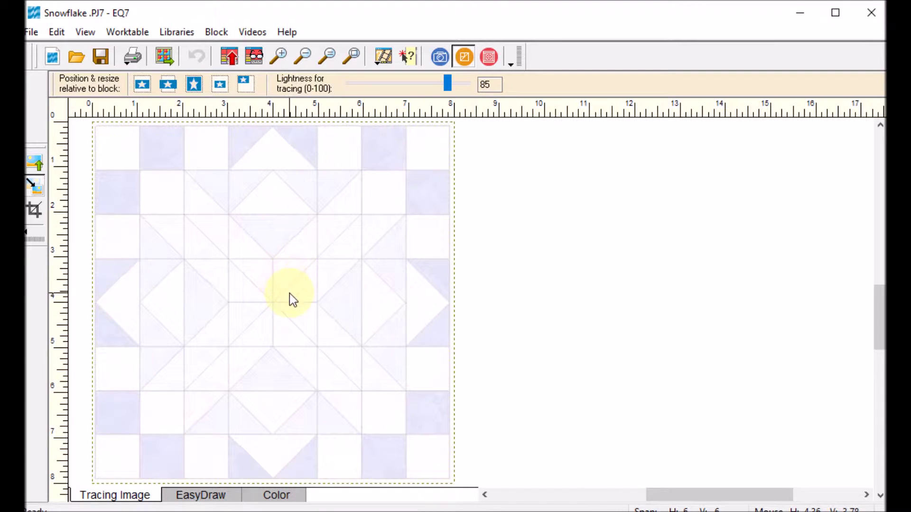
- Nudge and stretch the tracing image to fit the 8-inch block outline, then return to EasyDraw
click(279, 300)
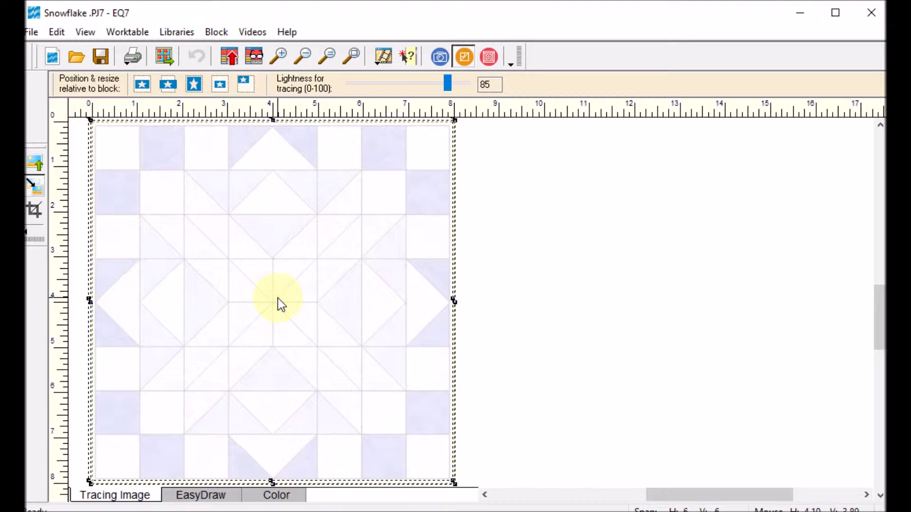
drag(278, 299, 279, 297)
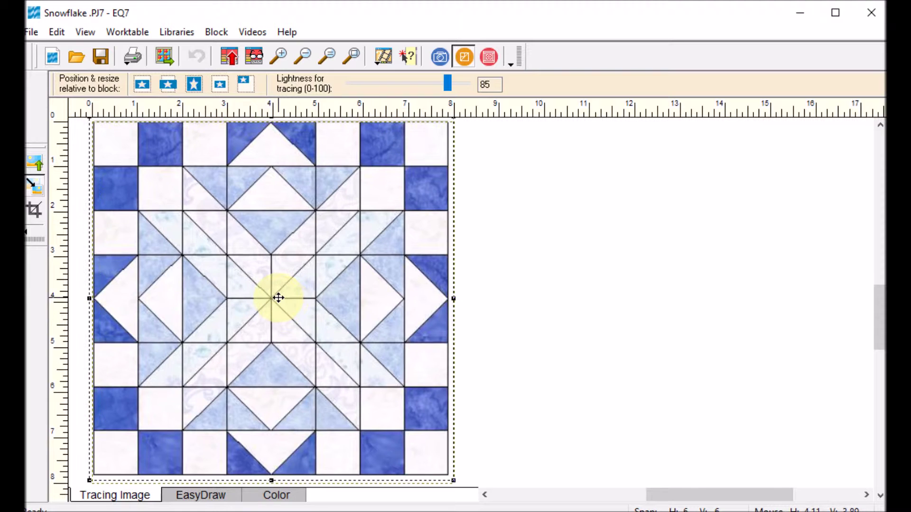
key(Up)
key(Left)
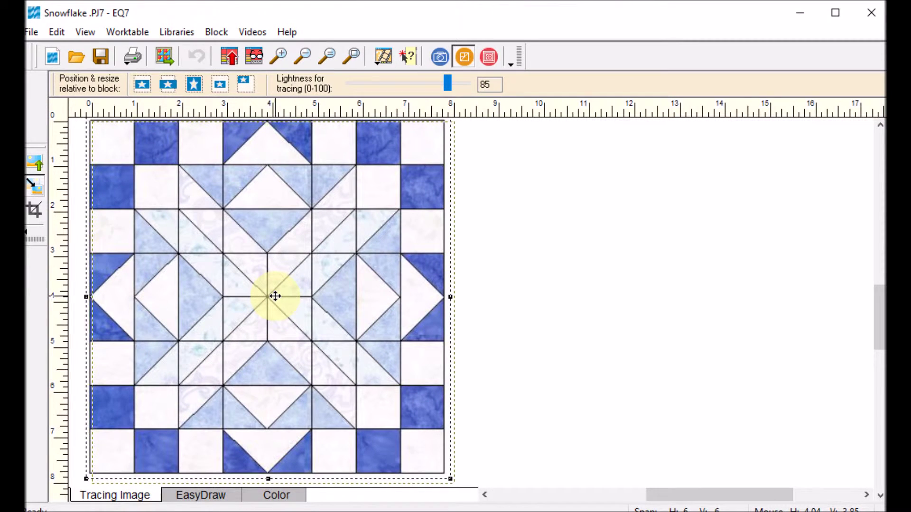
drag(279, 297, 280, 297)
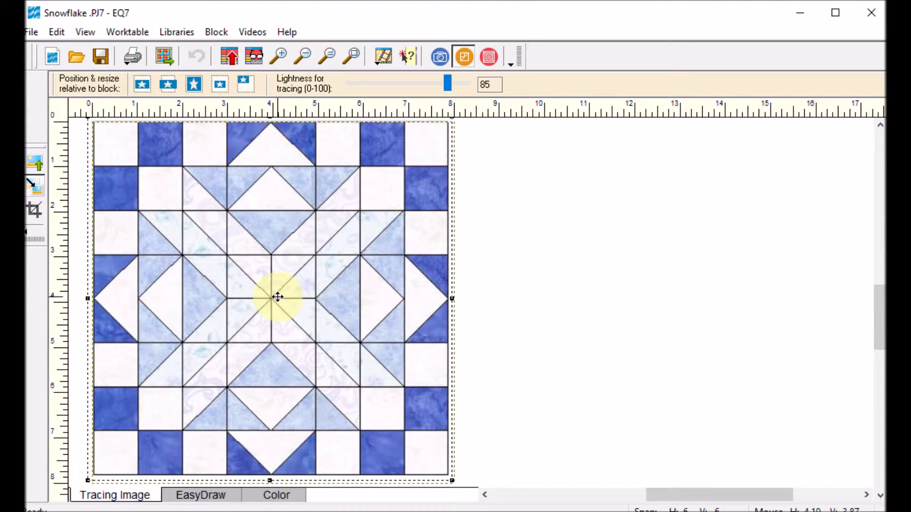
key(Left)
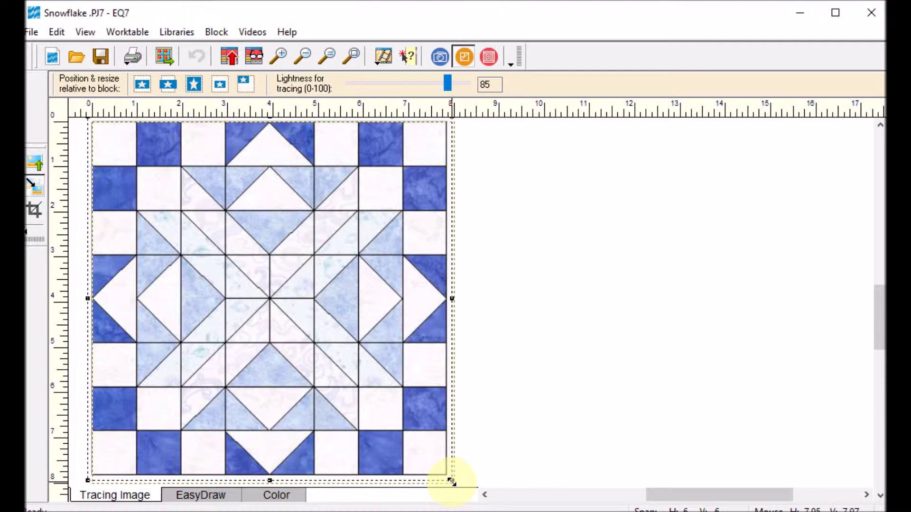
drag(451, 481, 458, 488)
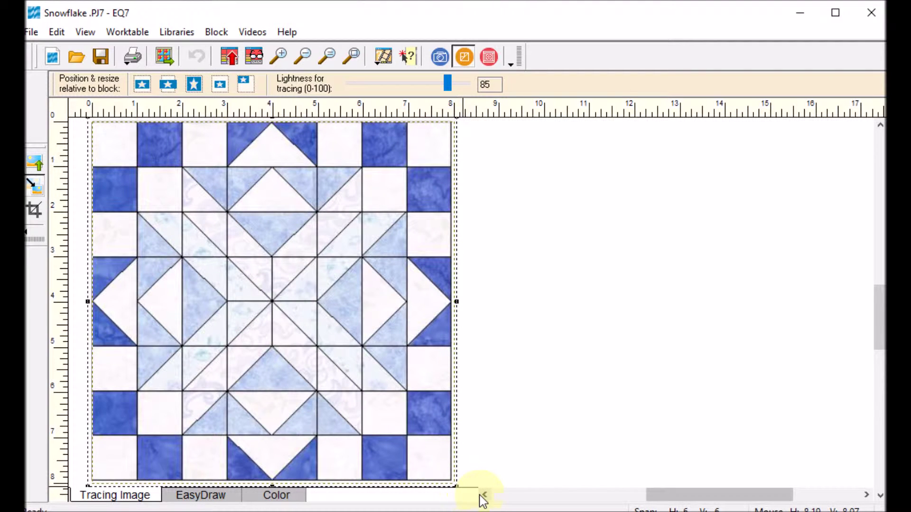
drag(457, 485, 459, 488)
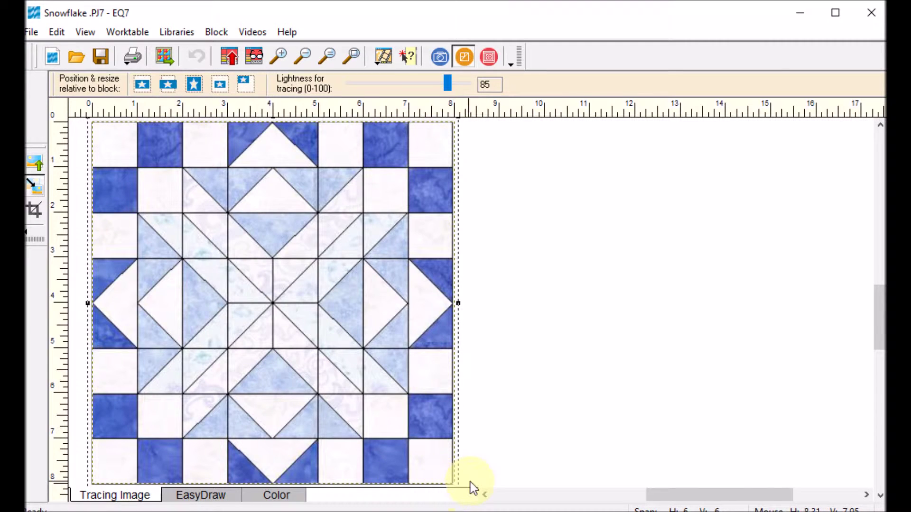
click(211, 502)
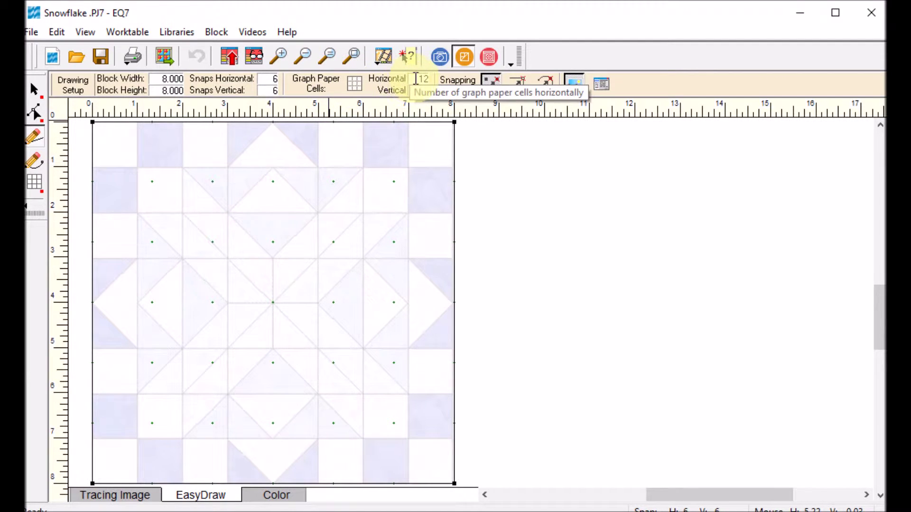
- Set the graph paper to 8 x 8 cells and show it over the block
double_click(416, 79)
text(8)
key(Tab)
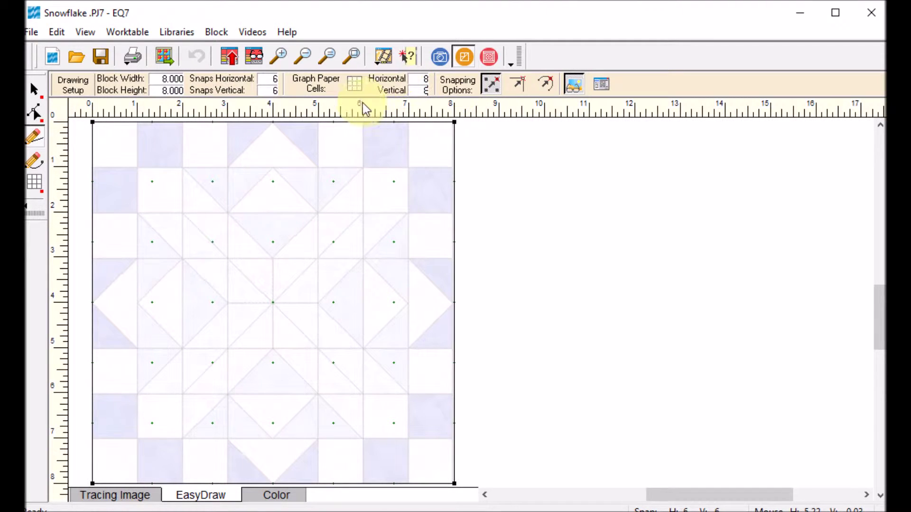
click(355, 84)
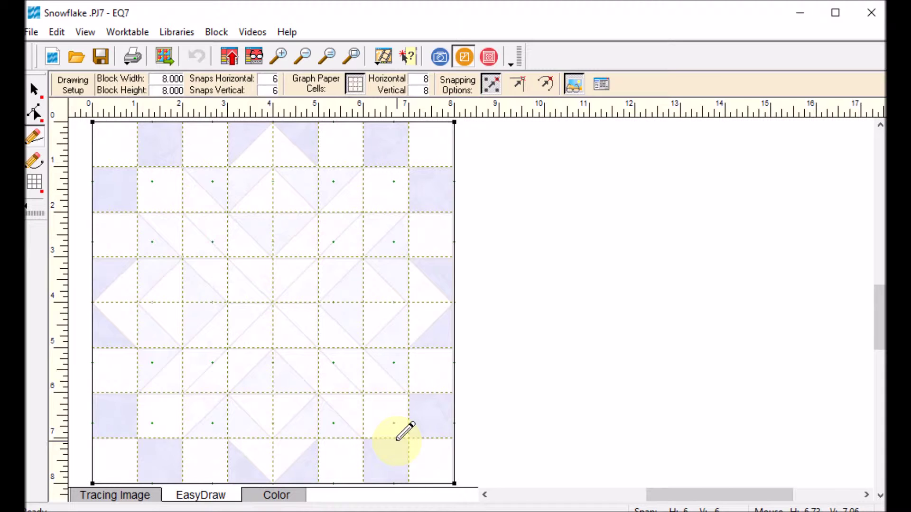
- Set the snaps to 8 x 8 on block snap points and hide the graph paper
double_click(266, 78)
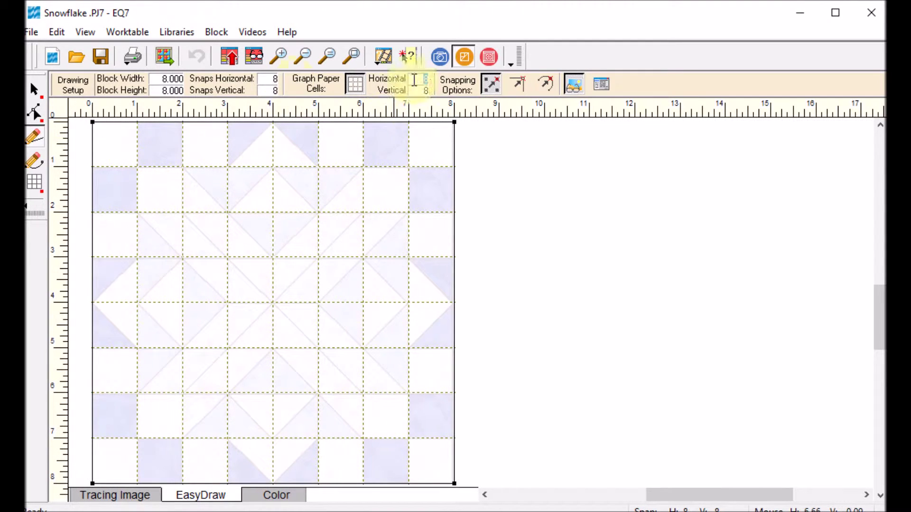
click(493, 88)
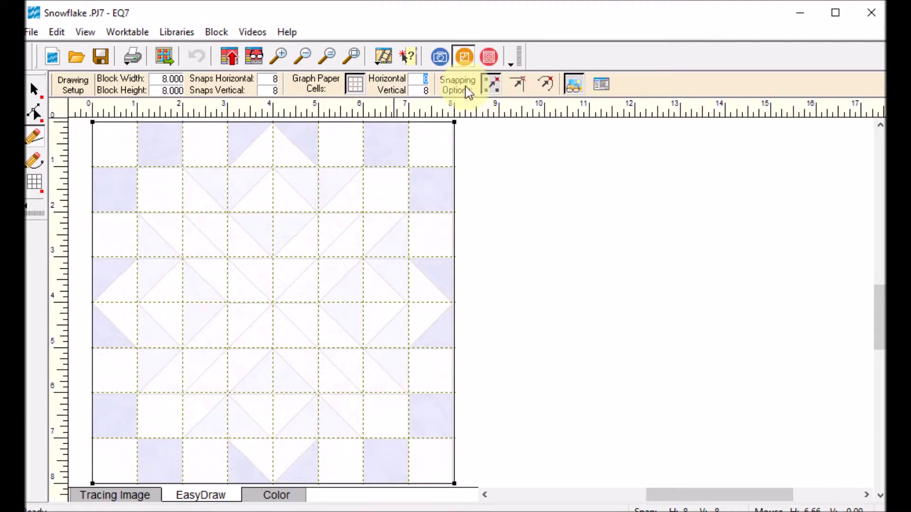
click(491, 90)
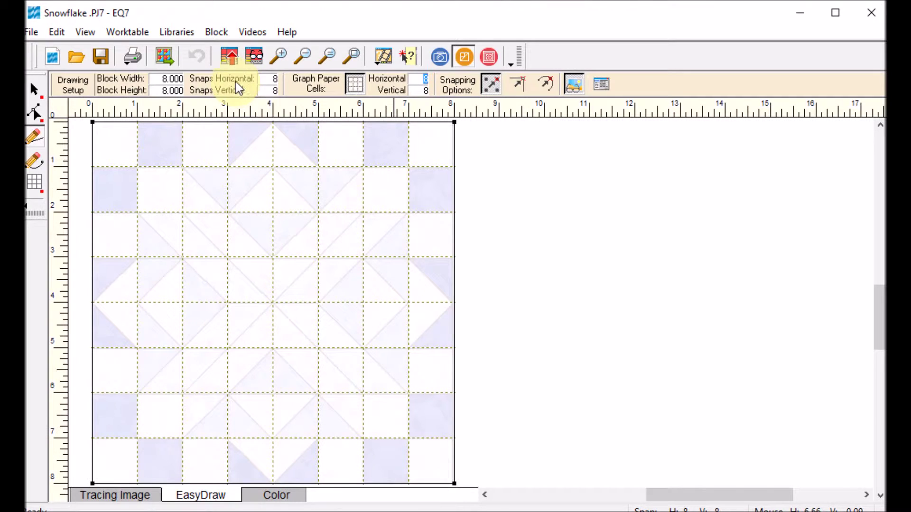
click(518, 87)
click(550, 88)
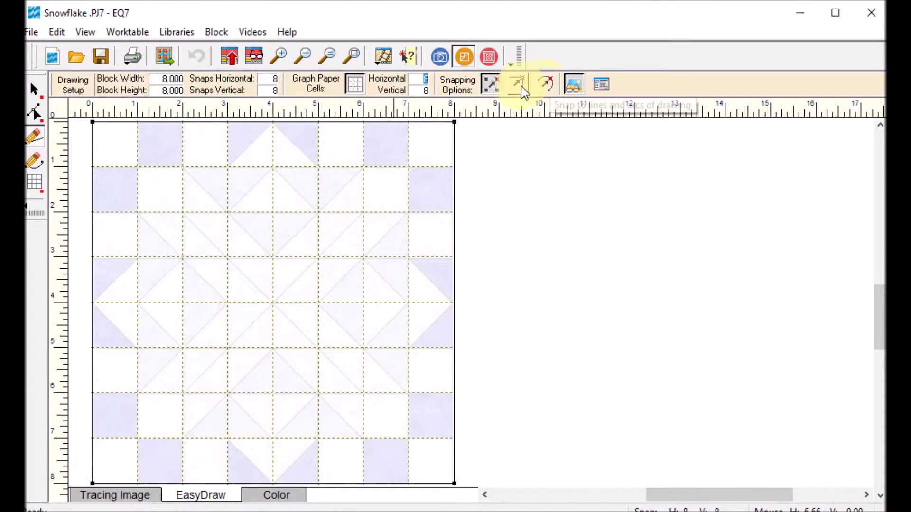
click(357, 88)
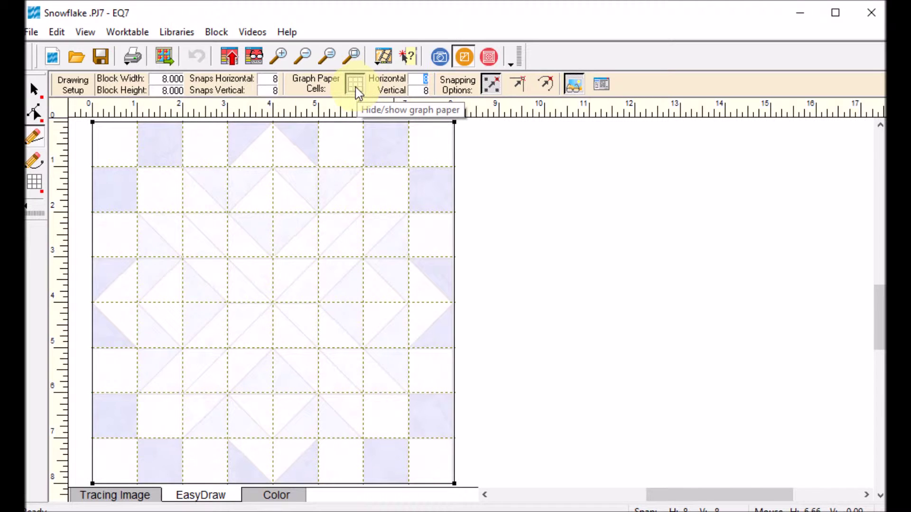
click(355, 87)
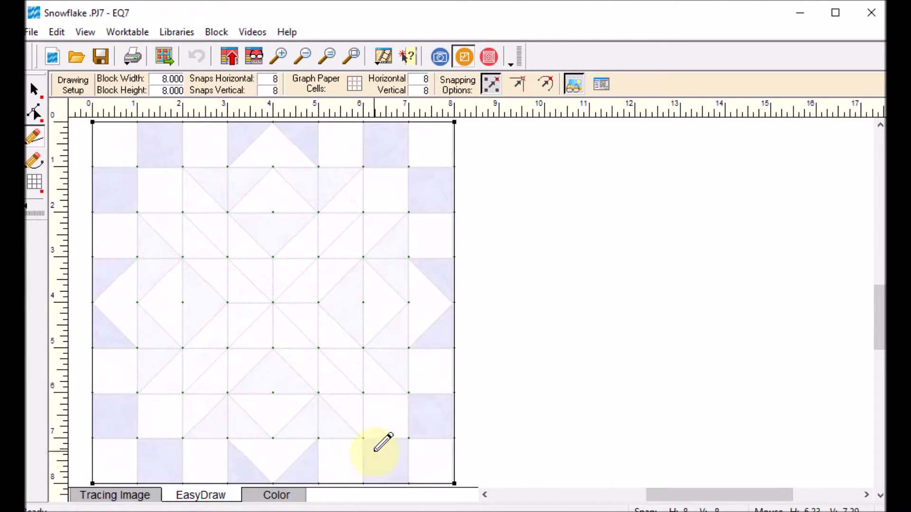
- With the Line tool, trace full-height vertical lines at 1, 2, 3, 5, 6 and 7 inches
click(37, 142)
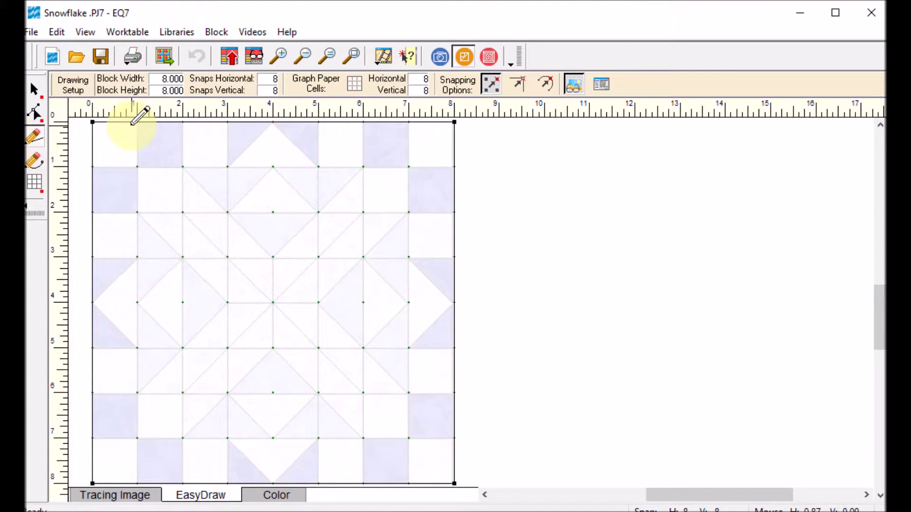
drag(139, 480, 138, 484)
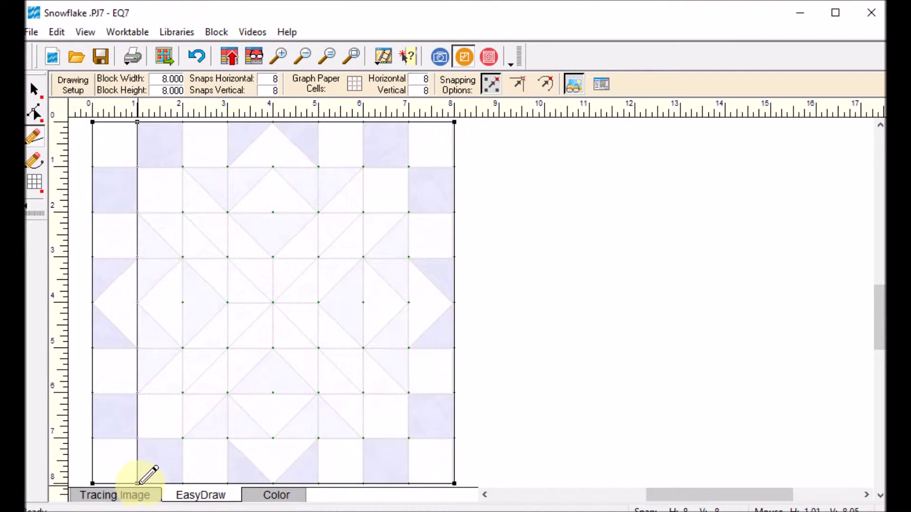
drag(408, 122, 408, 484)
drag(184, 122, 183, 484)
mouse_move(231, 122)
mouse_down()
mouse_move(236, 479)
mouse_move(228, 484)
mouse_up()
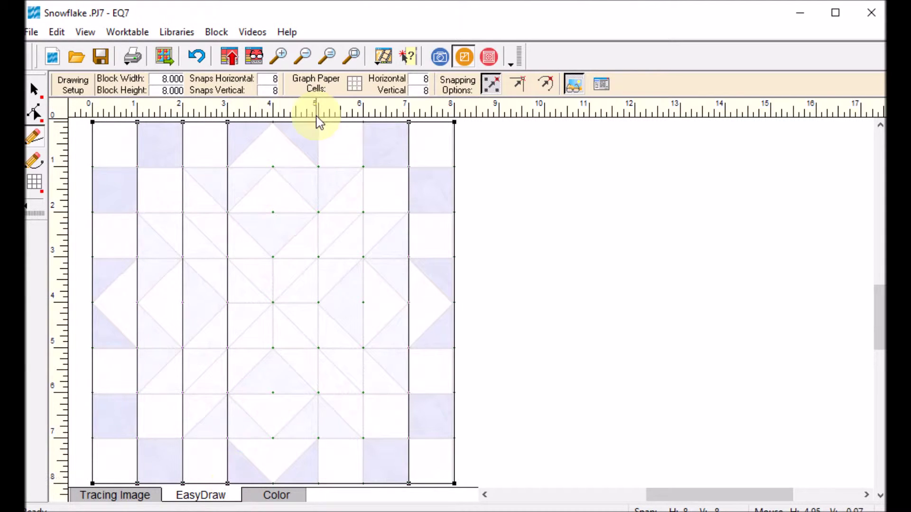
drag(318, 123, 326, 475)
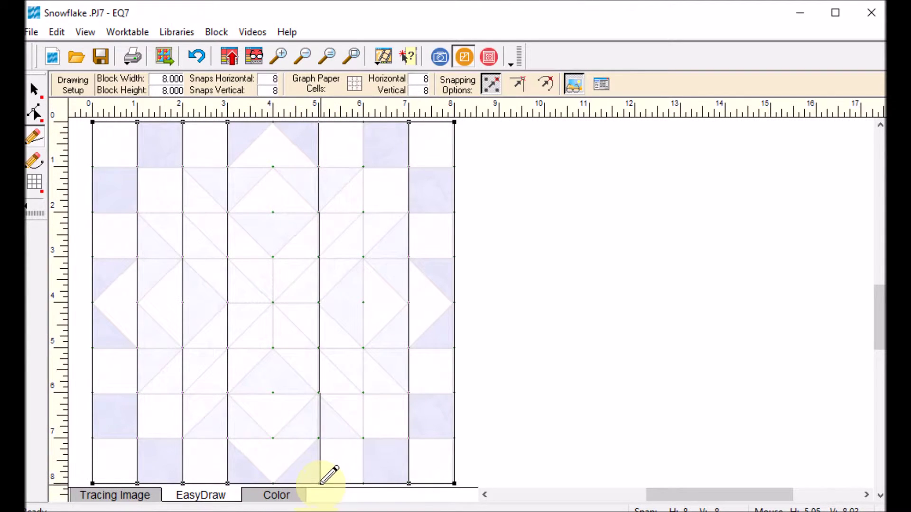
mouse_move(364, 125)
mouse_down()
mouse_move(372, 479)
mouse_move(352, 463)
mouse_up()
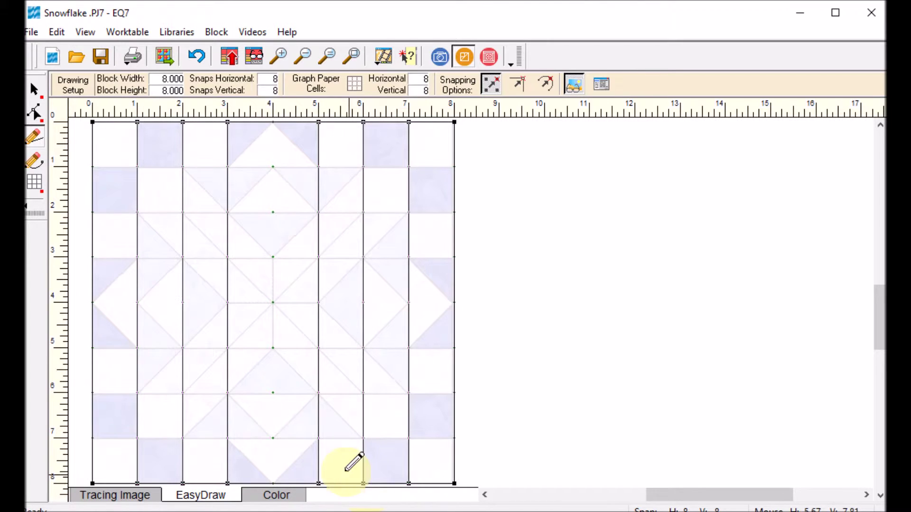
- Trace full-width horizontal lines at 1, 2, 3, 5, 6 and 7 inches, plus a small centre cross
drag(97, 211, 456, 212)
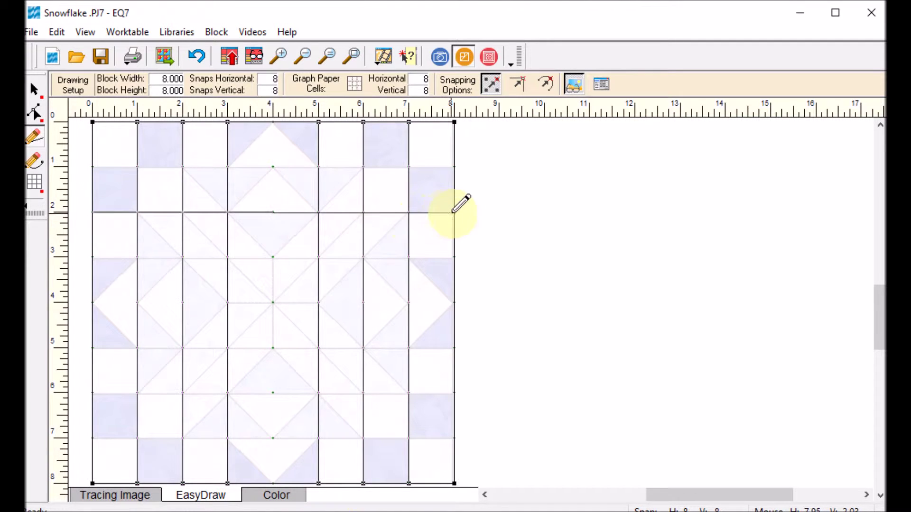
mouse_move(93, 258)
mouse_down()
mouse_move(340, 278)
mouse_move(455, 257)
mouse_up()
drag(93, 167, 454, 167)
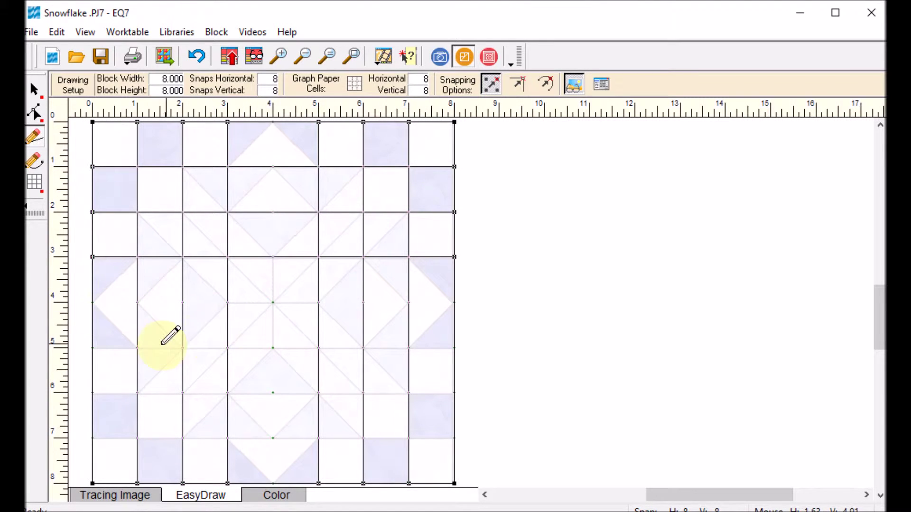
drag(228, 302, 318, 302)
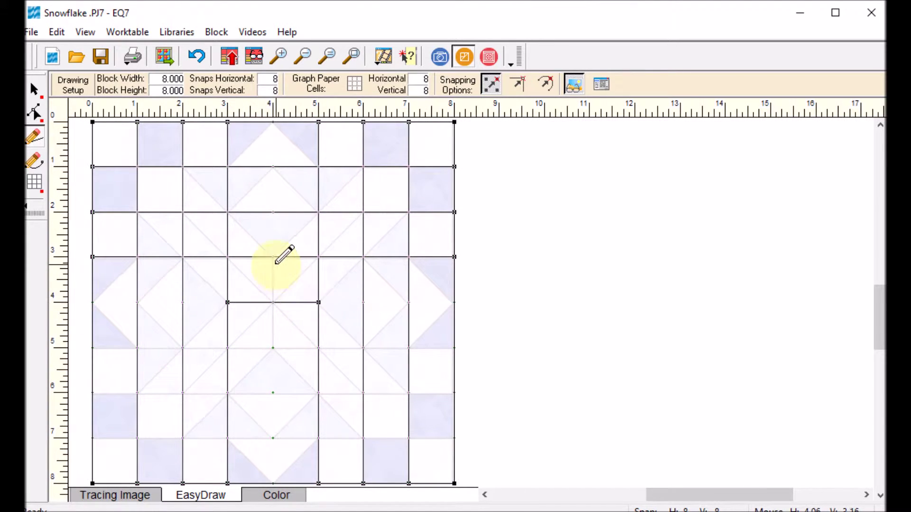
drag(273, 258, 273, 348)
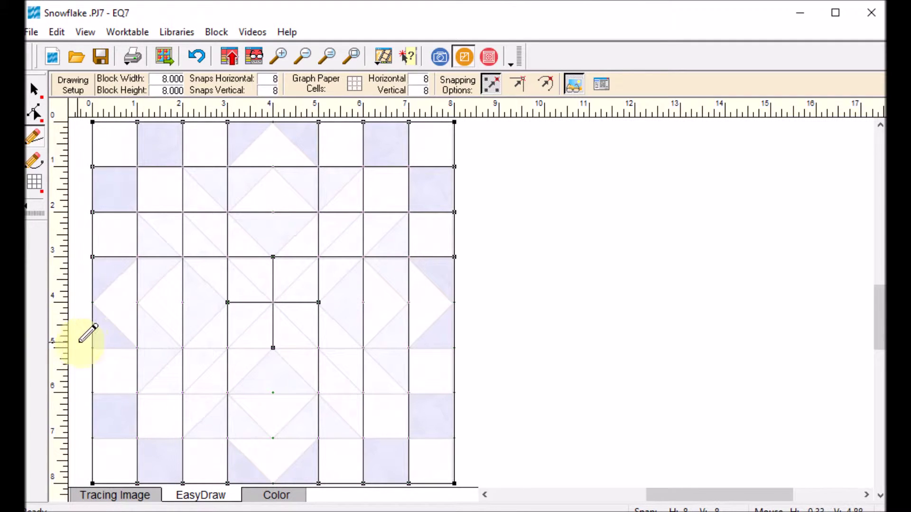
mouse_move(94, 350)
mouse_down()
mouse_move(472, 348)
mouse_move(455, 348)
mouse_up()
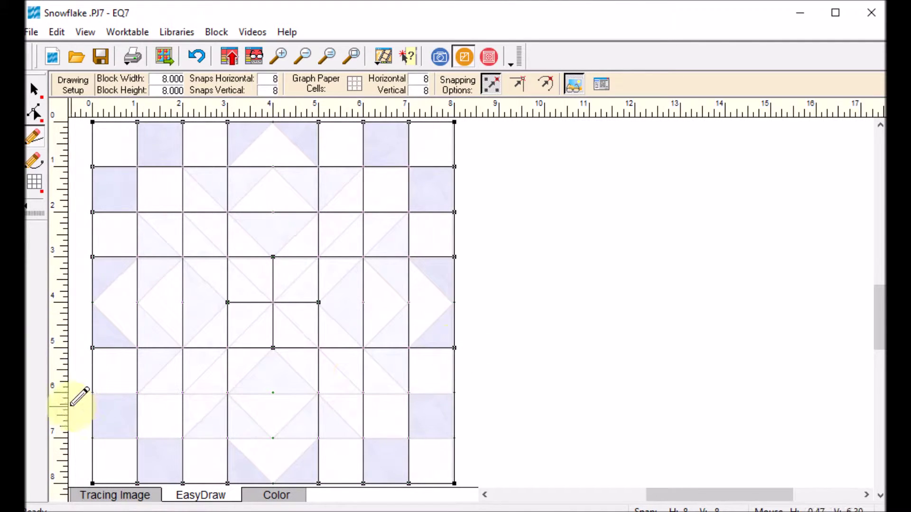
mouse_move(93, 394)
mouse_down()
mouse_move(405, 396)
mouse_move(459, 382)
mouse_move(455, 393)
mouse_up()
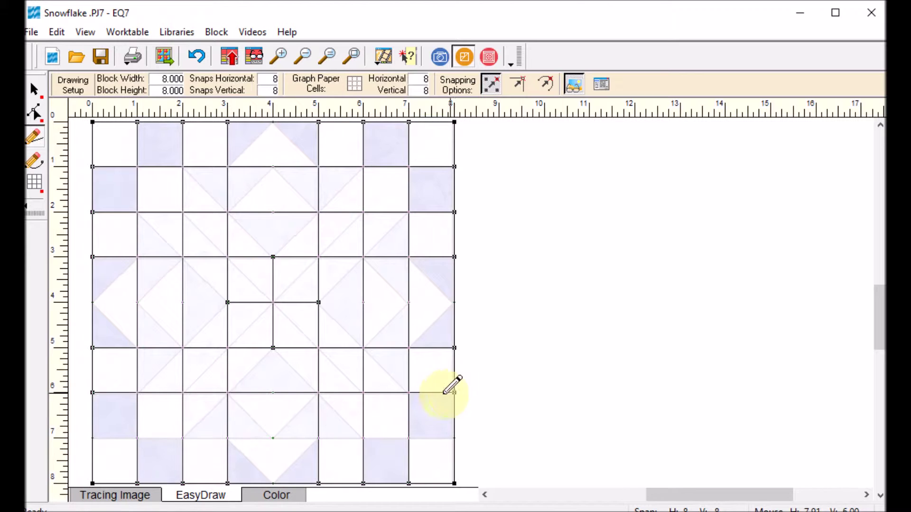
drag(92, 437, 454, 439)
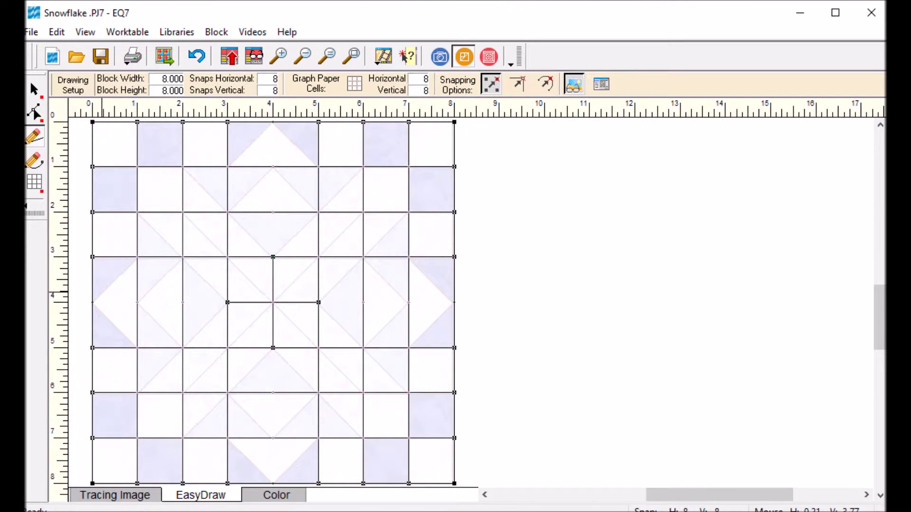
- Trace the diagonals of the upper and lower V shapes, the centre, and the left-side triangle
mouse_move(190, 136)
mouse_down()
mouse_move(184, 171)
mouse_move(274, 256)
mouse_move(369, 174)
mouse_move(363, 167)
mouse_up()
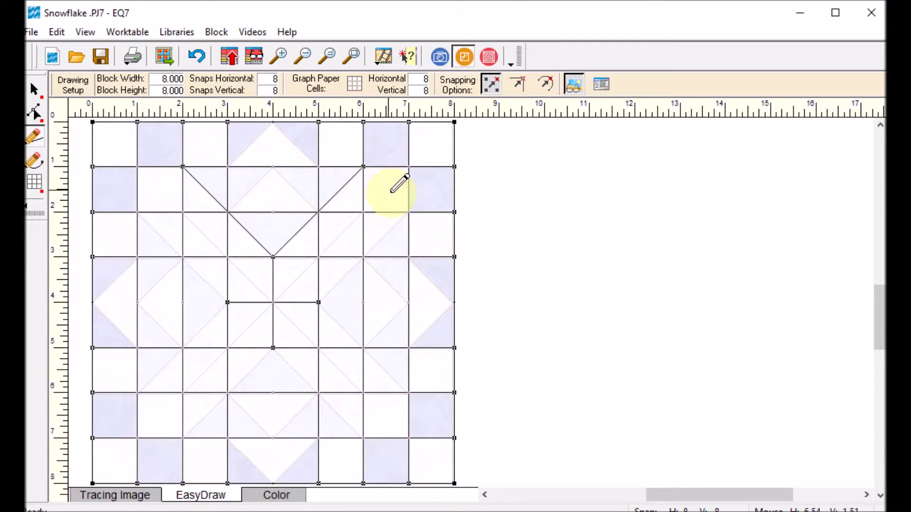
mouse_move(408, 212)
mouse_down()
mouse_move(319, 300)
mouse_move(406, 393)
mouse_up()
drag(362, 438, 274, 348)
drag(203, 415, 183, 438)
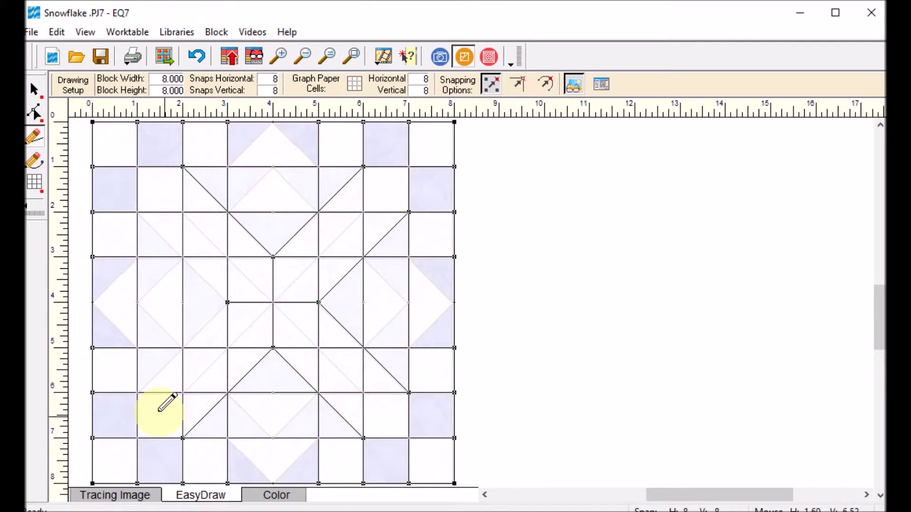
drag(213, 331, 228, 302)
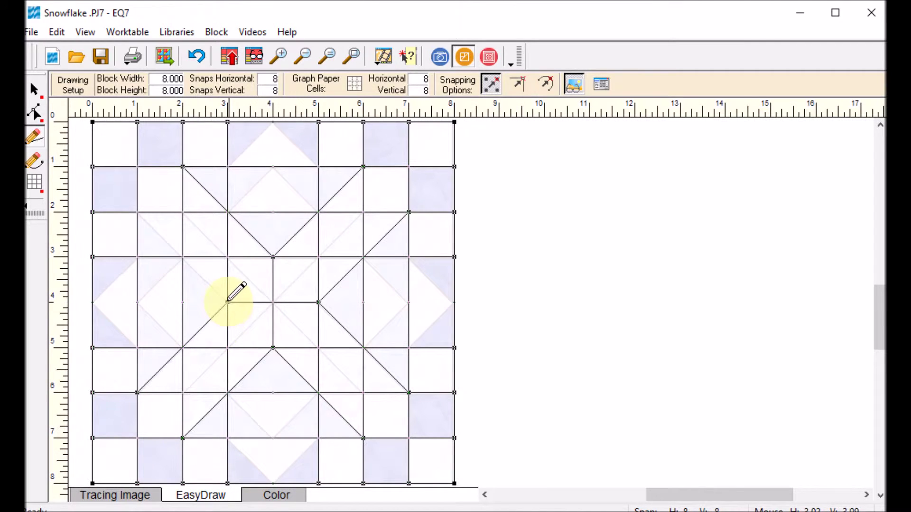
drag(137, 212, 228, 303)
drag(138, 257, 91, 302)
mouse_move(91, 303)
mouse_down()
mouse_move(142, 325)
mouse_move(138, 347)
mouse_up()
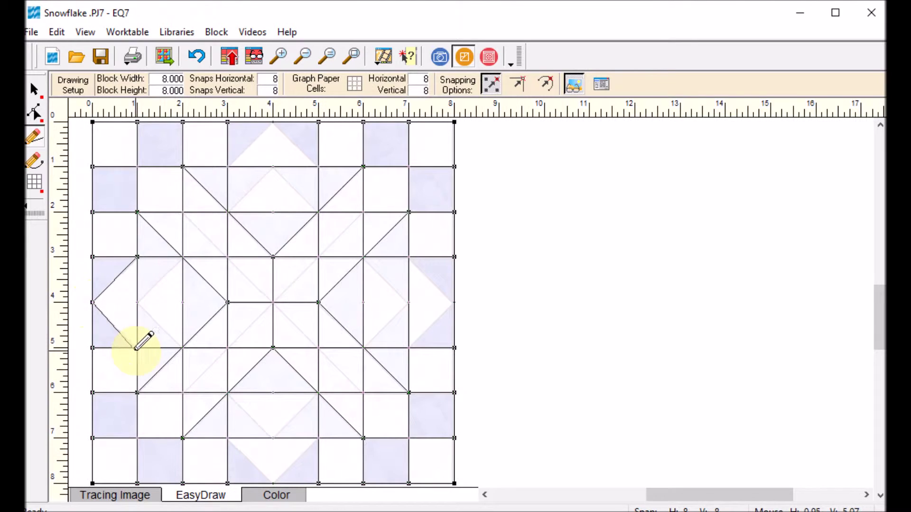
- Trace the inner diamond diagonals and the top triangle edge, then move to the Color tab
mouse_move(183, 256)
mouse_down()
mouse_move(138, 302)
mouse_move(183, 348)
mouse_move(366, 203)
mouse_up()
mouse_move(192, 205)
mouse_down()
mouse_move(200, 228)
mouse_move(364, 393)
mouse_up()
mouse_move(364, 258)
mouse_down()
mouse_move(409, 302)
mouse_move(272, 437)
mouse_move(228, 393)
mouse_move(228, 437)
mouse_move(273, 483)
mouse_move(318, 438)
mouse_up()
drag(319, 212, 273, 166)
drag(273, 166, 227, 212)
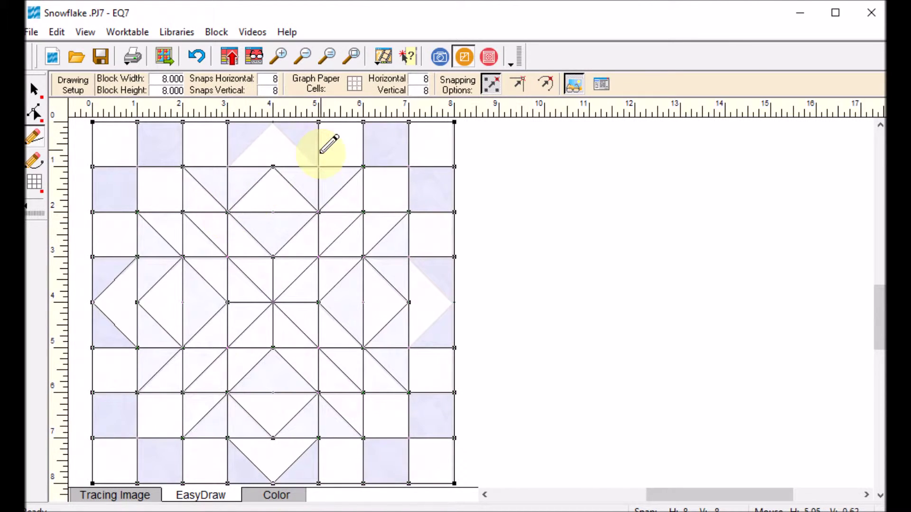
drag(273, 122, 227, 166)
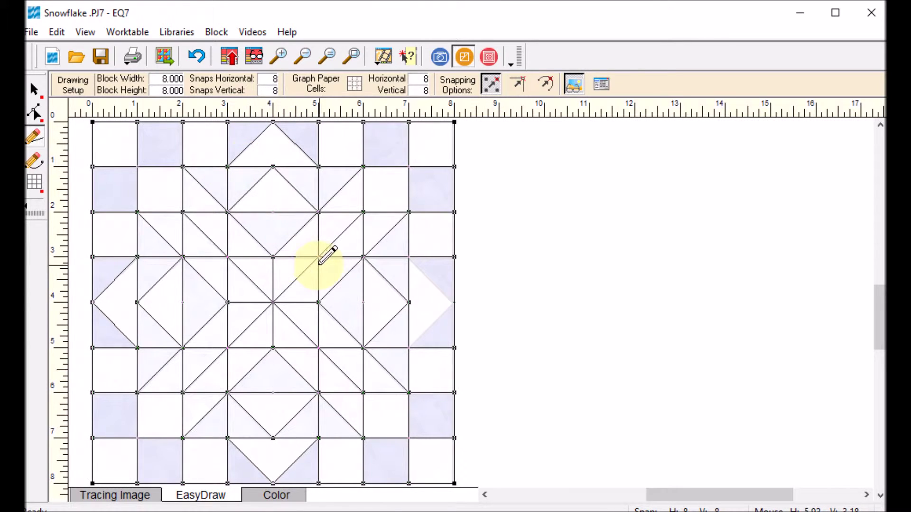
click(280, 497)
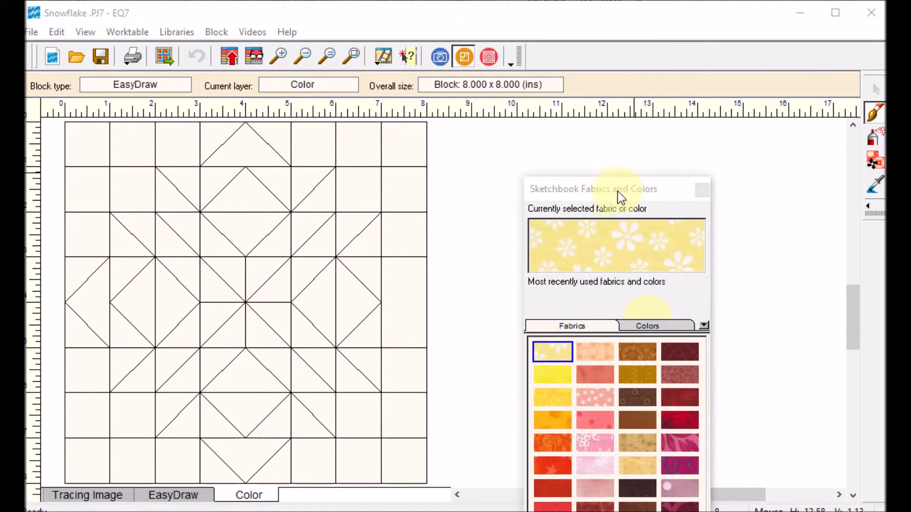
- Move the Sketchbook Fabrics and Colors palette aside, select the striped fabric, and open the Libraries menu
drag(593, 189, 691, 105)
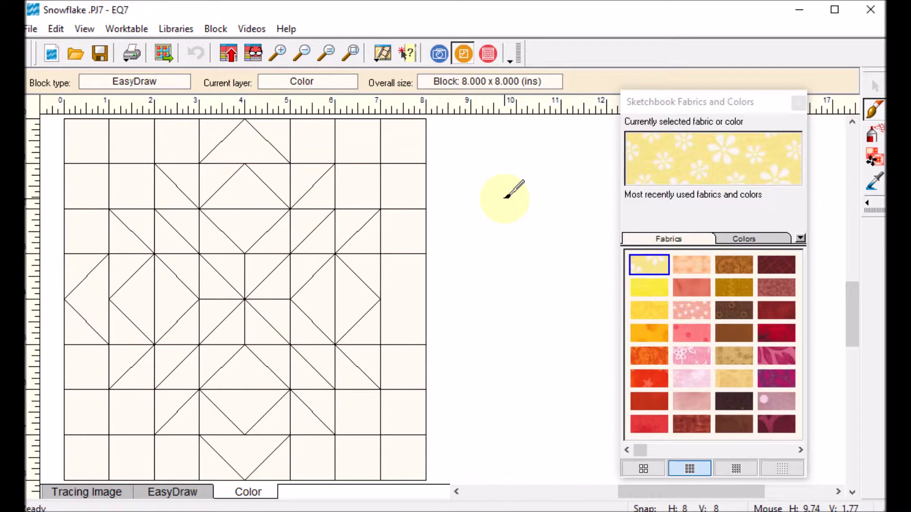
drag(644, 450, 792, 456)
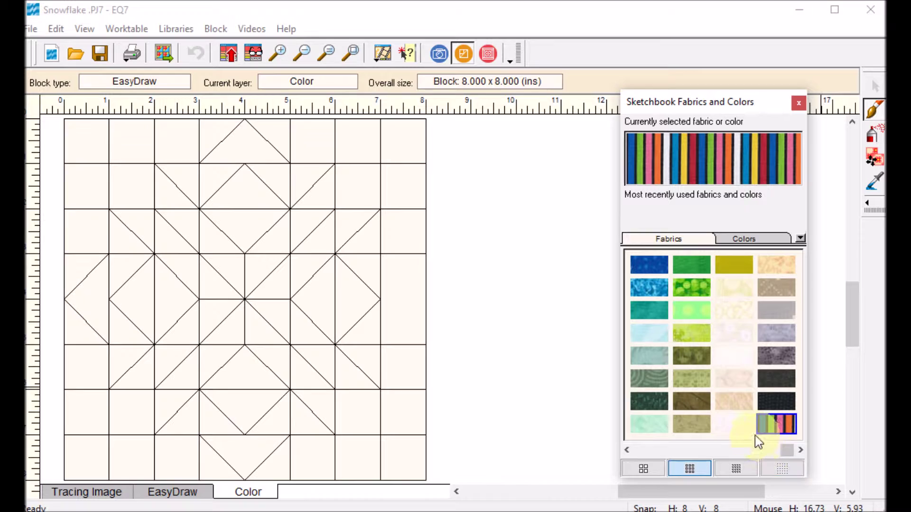
click(171, 49)
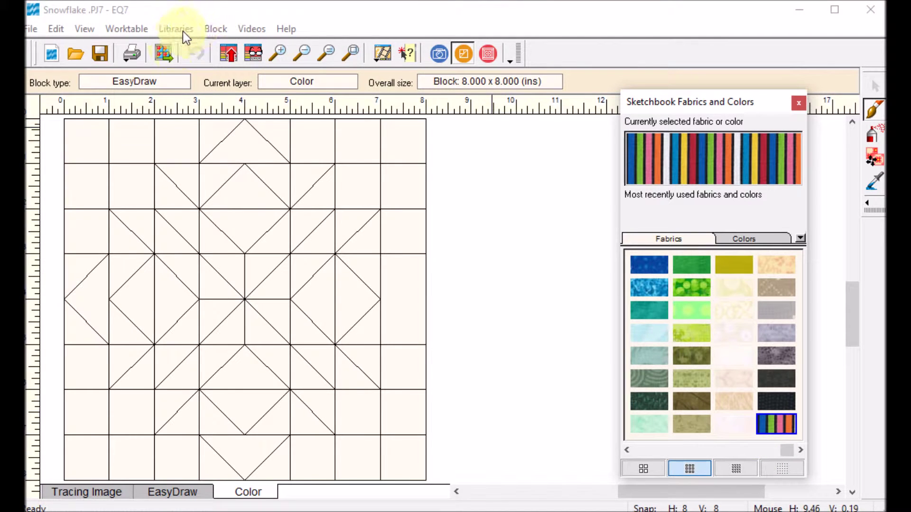
click(180, 31)
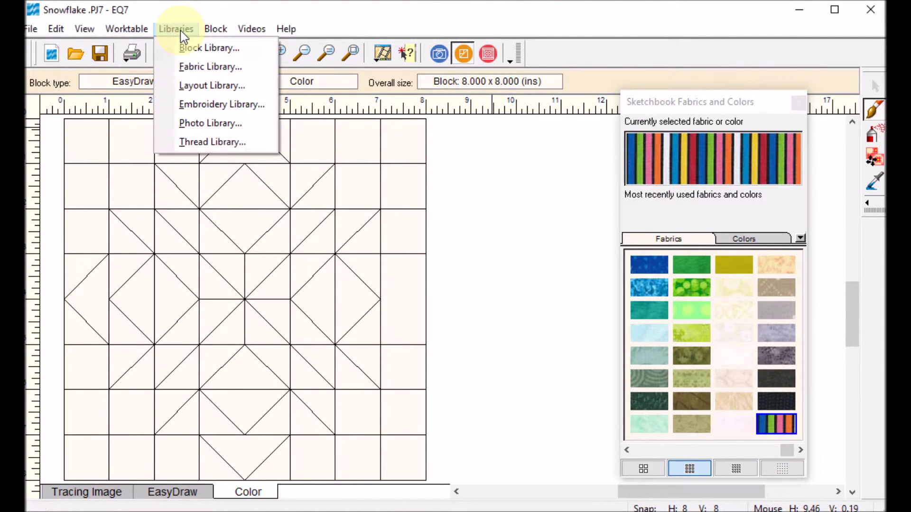
- In Fabric Libraries, set up a search by color with white as the target color
click(229, 71)
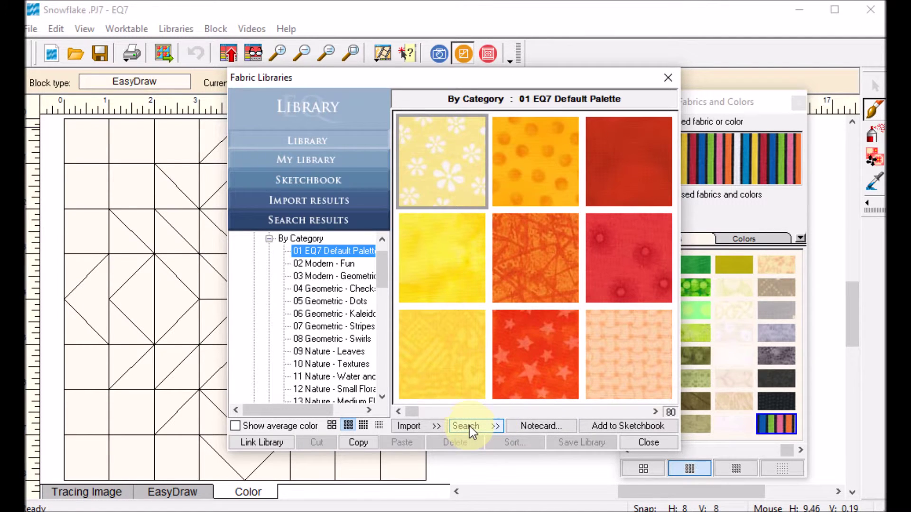
click(494, 429)
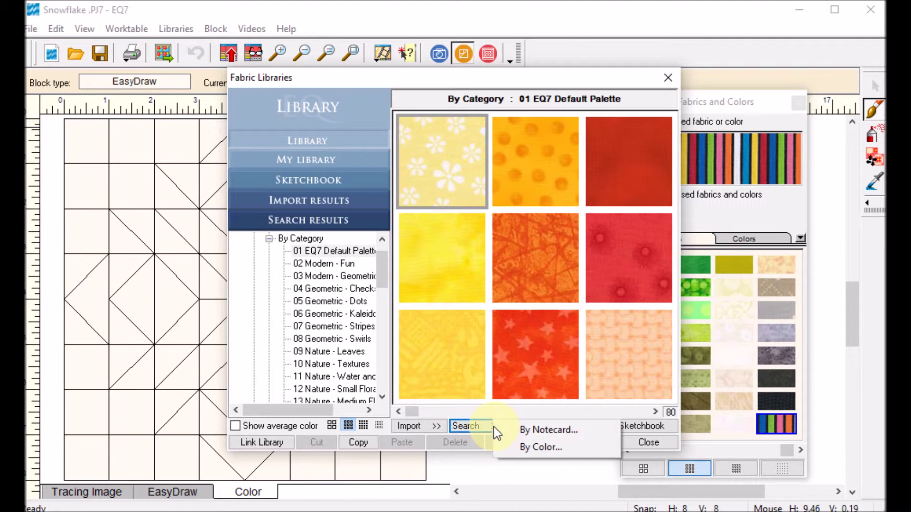
click(548, 451)
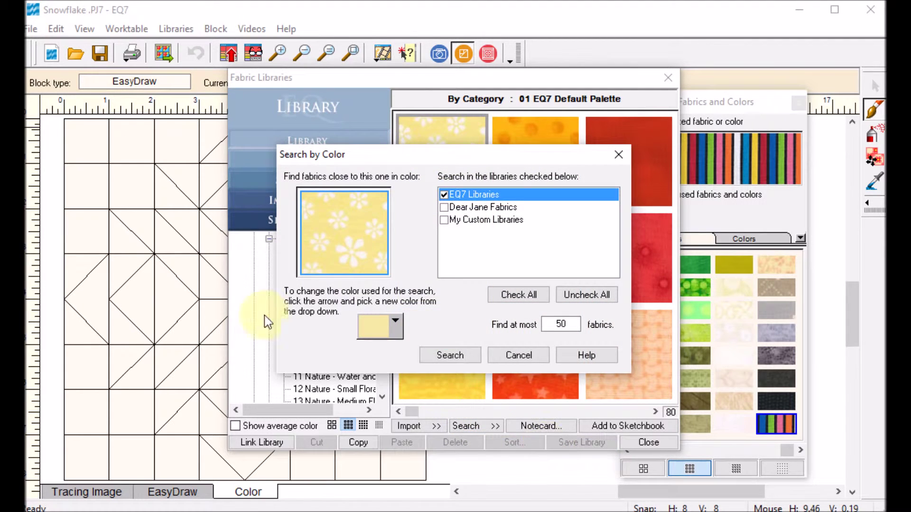
click(395, 321)
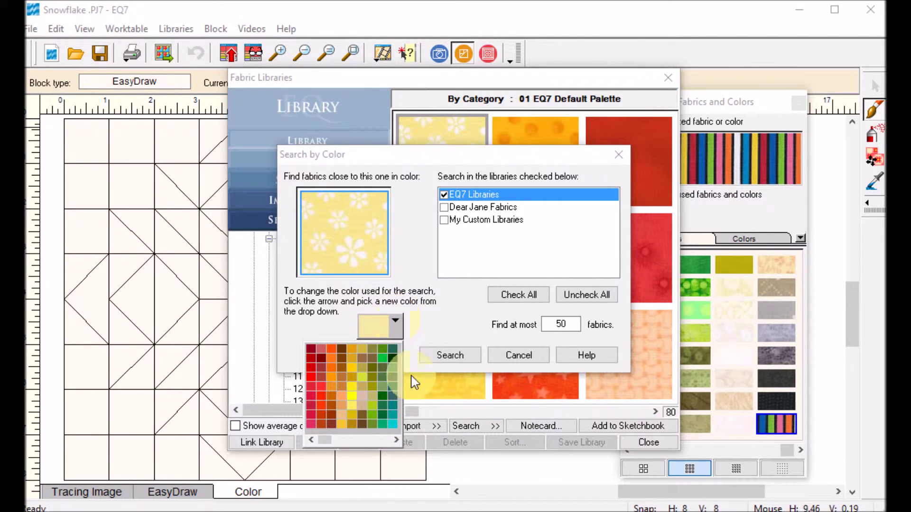
drag(337, 441, 352, 444)
click(362, 424)
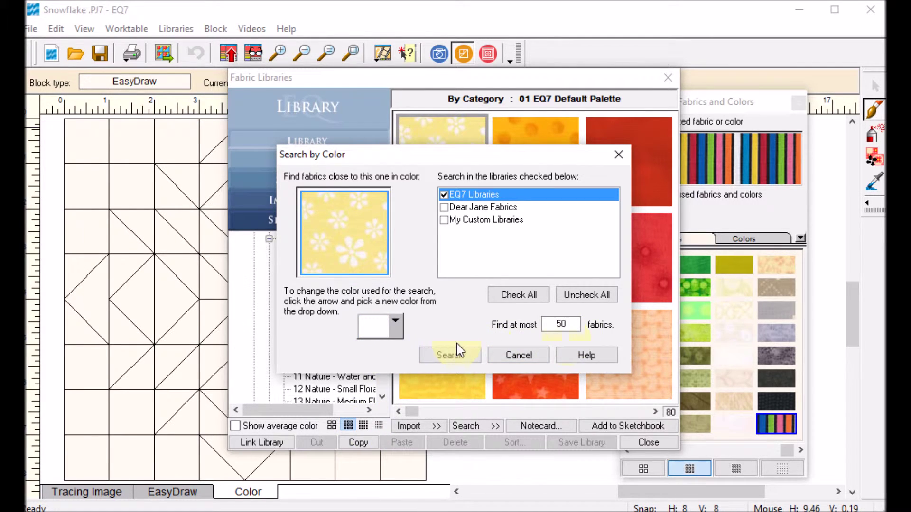
- Include Dear Jane Fabrics and My Custom Libraries, run the search, and accept the 46 results
click(445, 208)
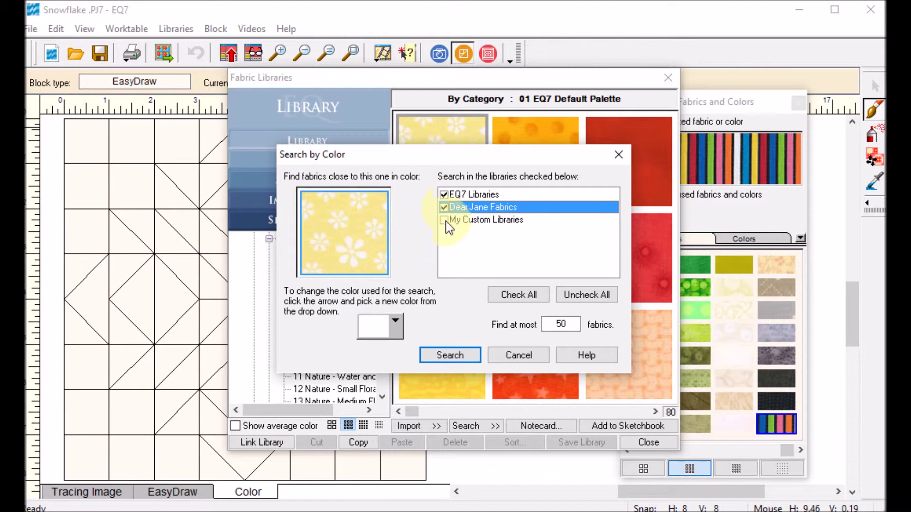
click(444, 221)
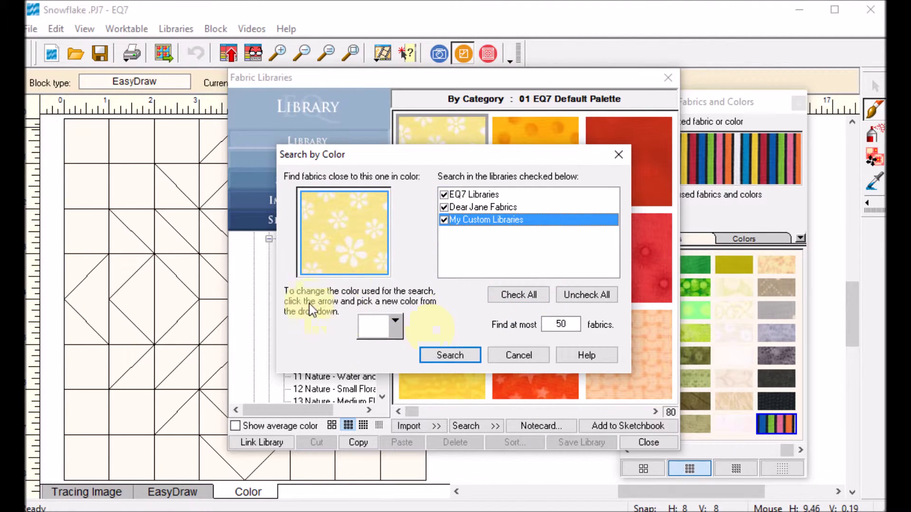
click(454, 354)
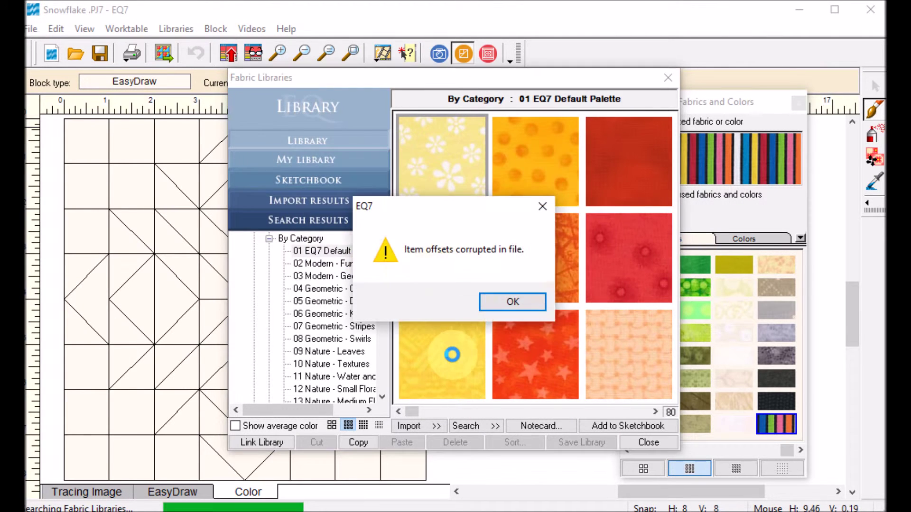
click(505, 301)
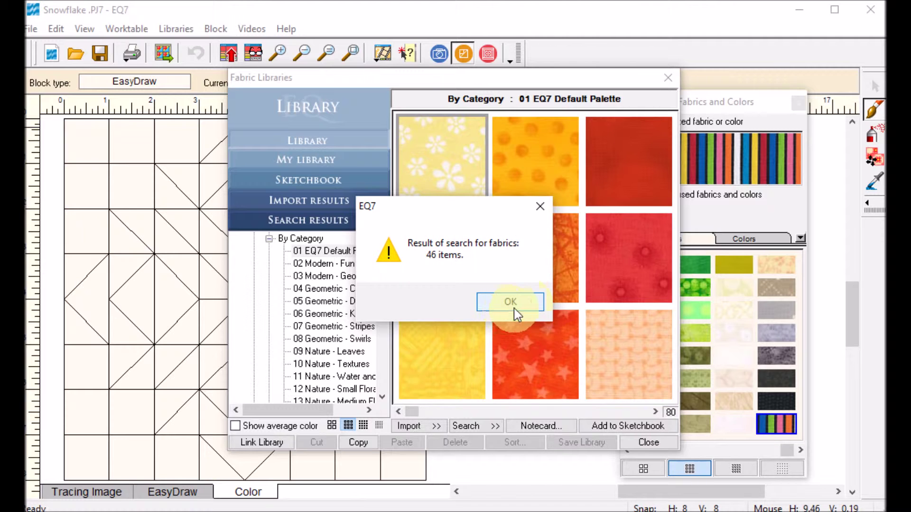
click(517, 306)
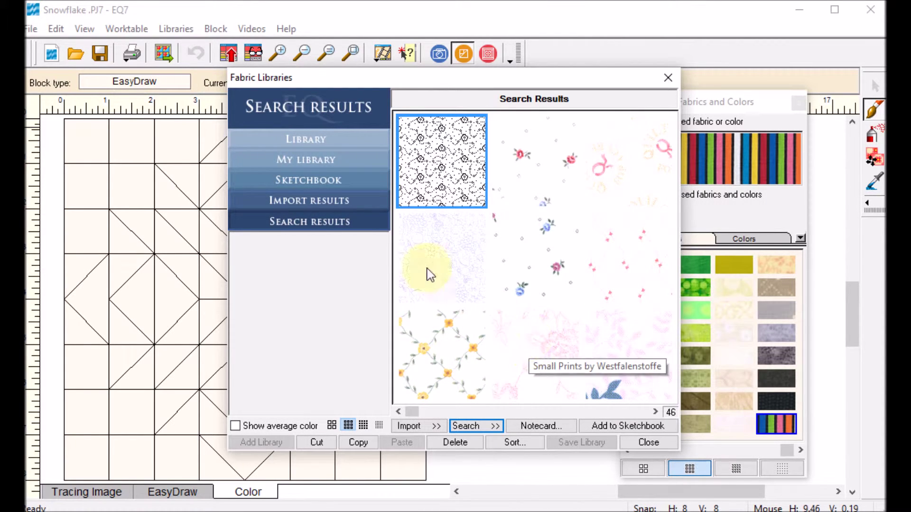
- Add the pale lavender print, two more pale prints and the blue snowflake fabric to the sketchbook
click(447, 268)
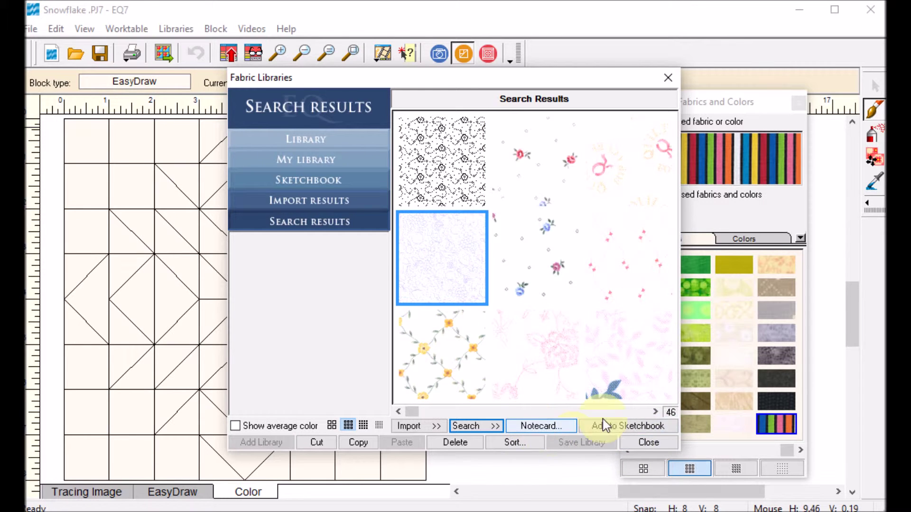
click(640, 428)
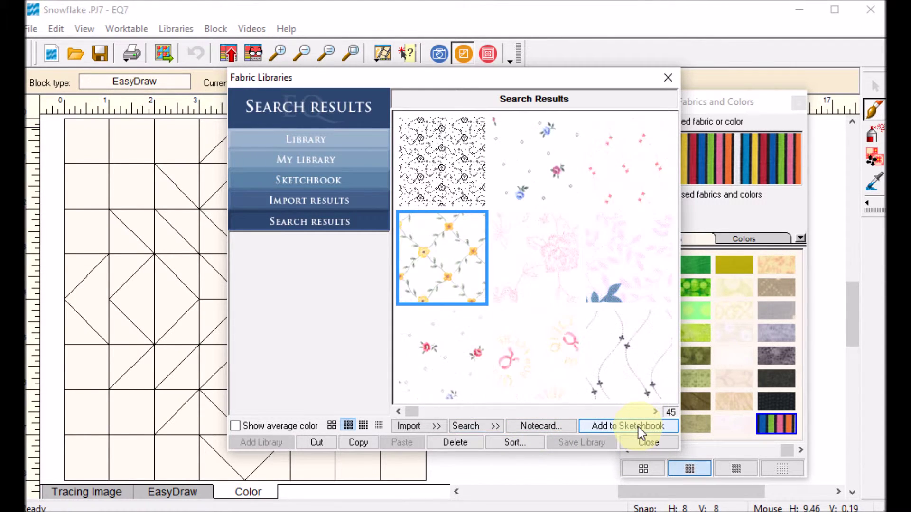
drag(411, 410, 444, 413)
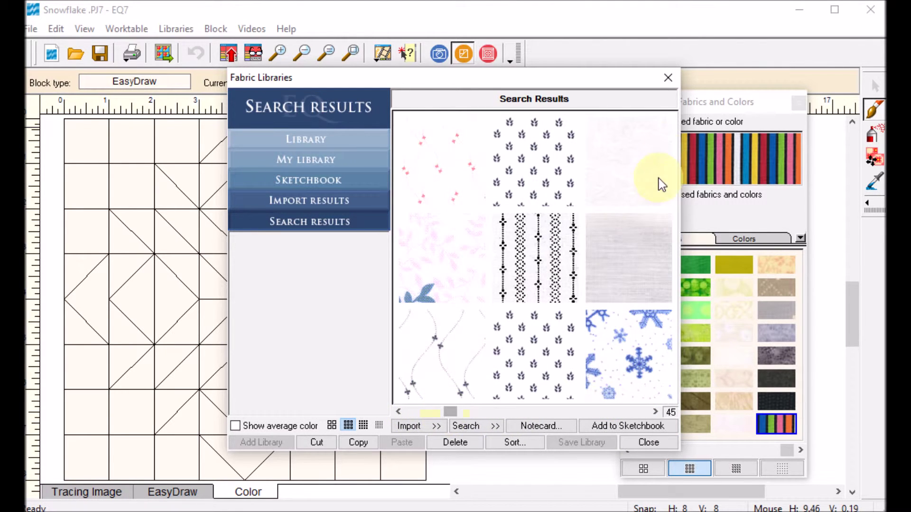
click(612, 171)
click(642, 423)
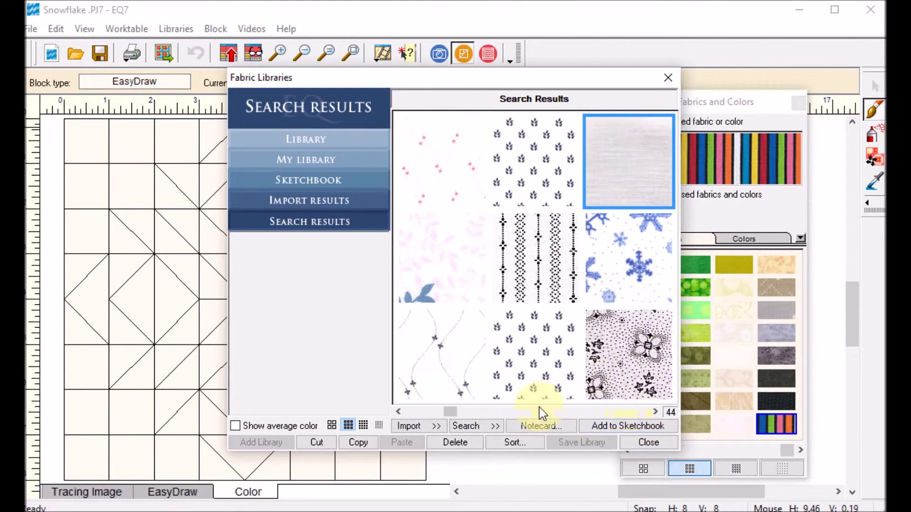
drag(451, 411, 481, 415)
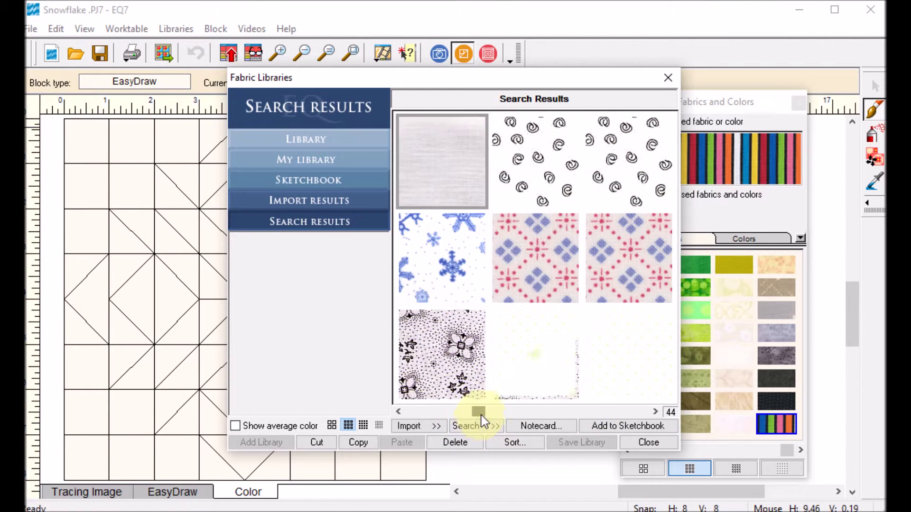
click(550, 361)
click(663, 430)
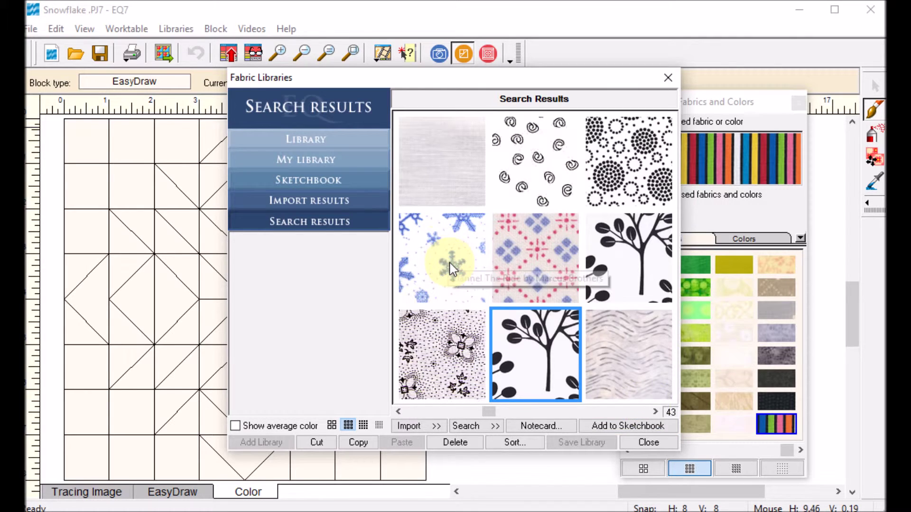
click(435, 246)
click(659, 427)
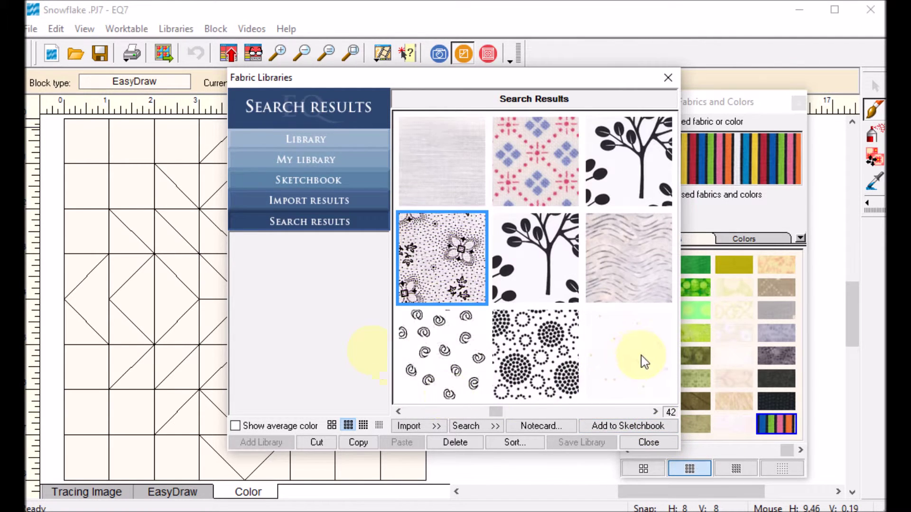
- Add more pale prints, including the pale blue and pale pink fabrics, then close the fabric library
click(642, 355)
click(646, 426)
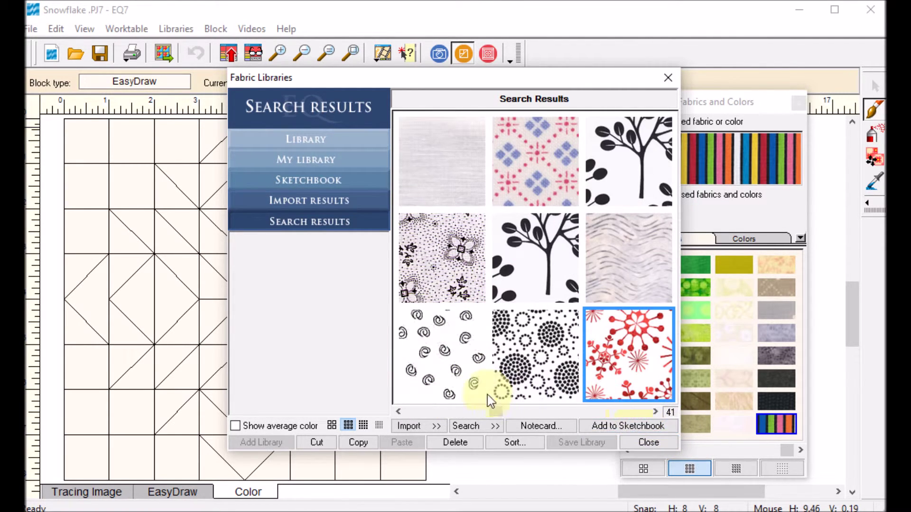
drag(497, 411, 507, 411)
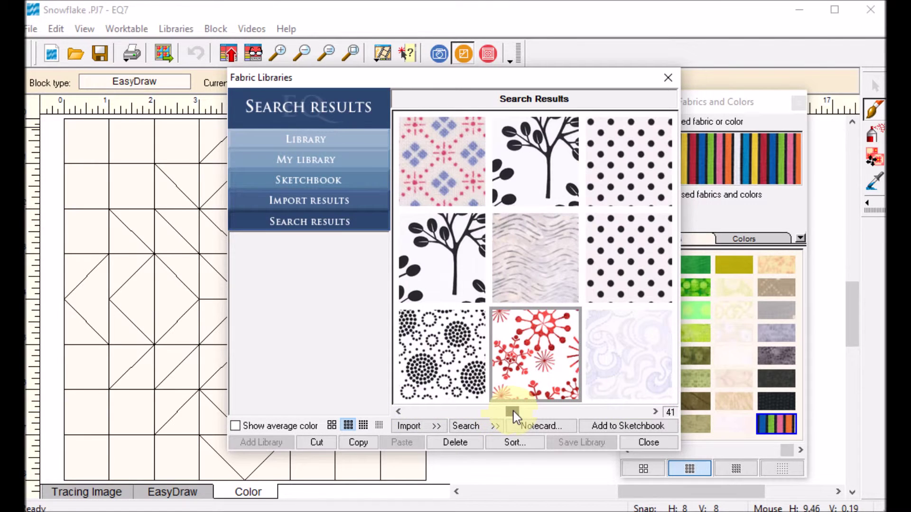
click(624, 332)
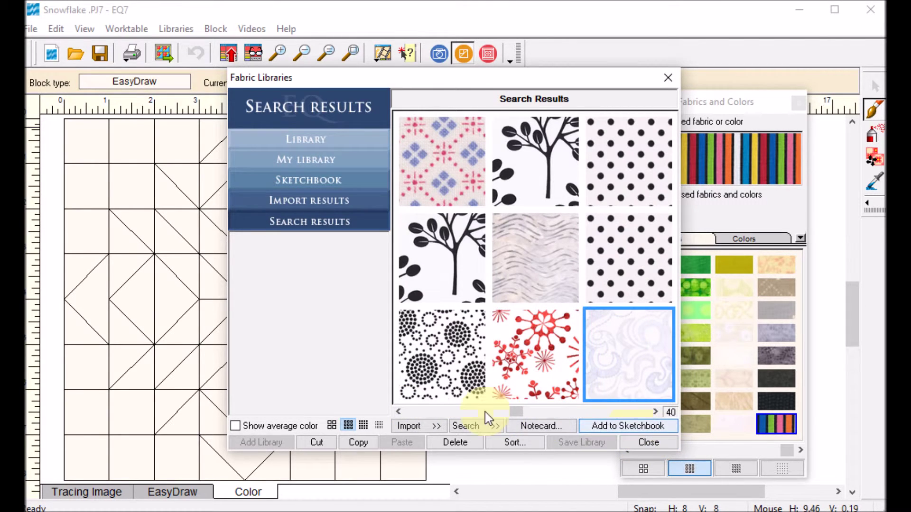
drag(521, 412, 587, 421)
click(640, 211)
click(648, 428)
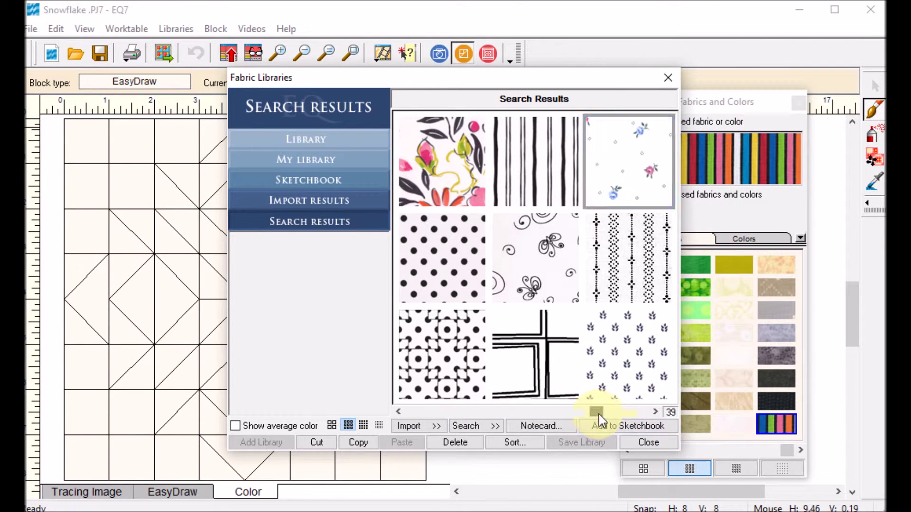
drag(599, 414, 616, 412)
click(644, 160)
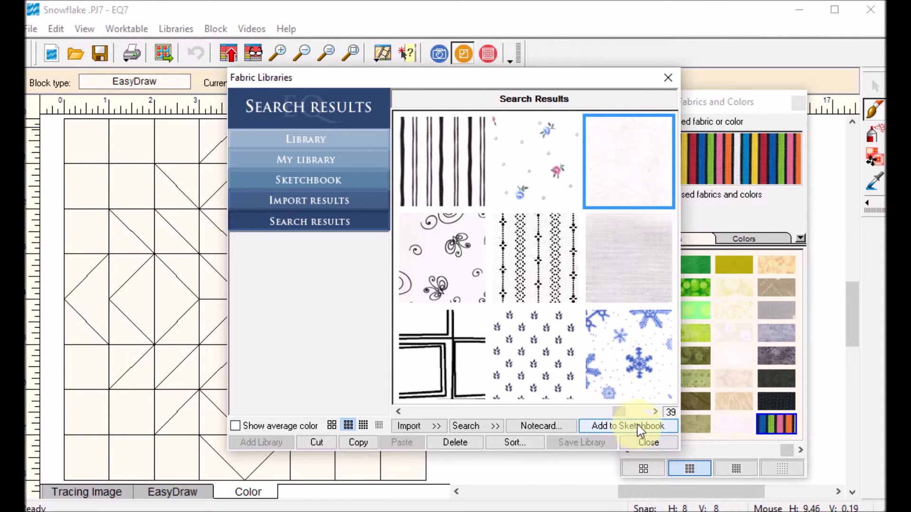
key(Delete)
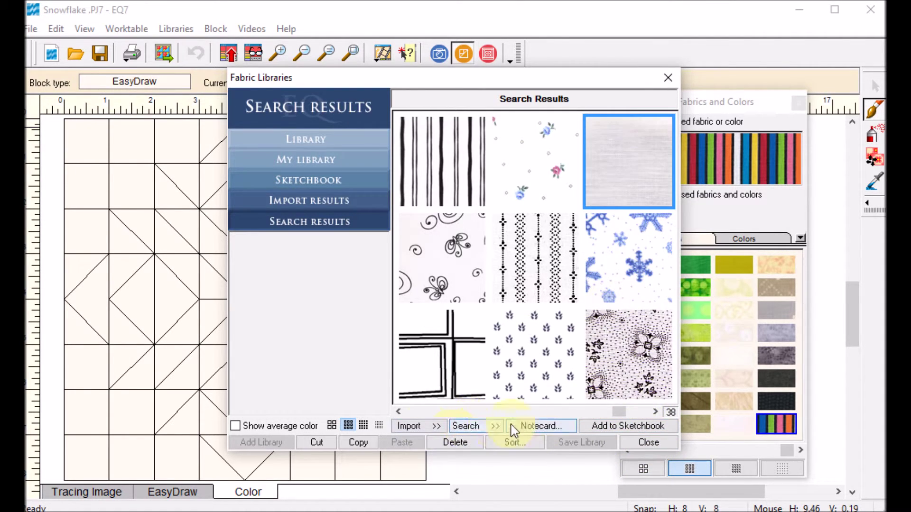
drag(618, 411, 642, 412)
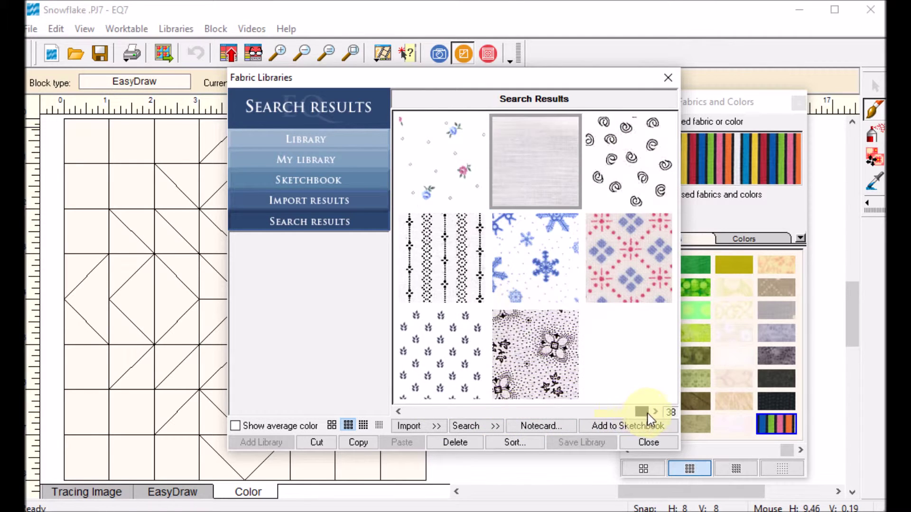
click(651, 444)
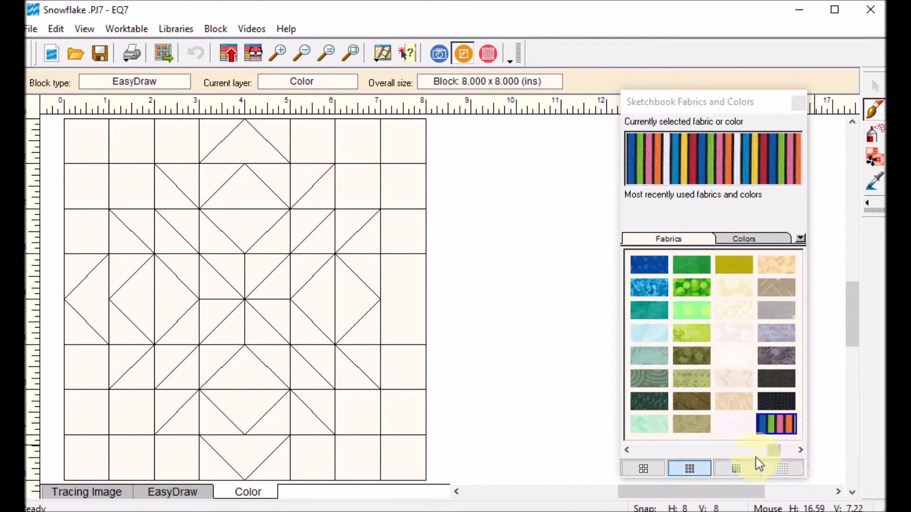
- Scroll the sketchbook fabric palette right to reveal the newly added pale fabrics
drag(773, 450, 791, 451)
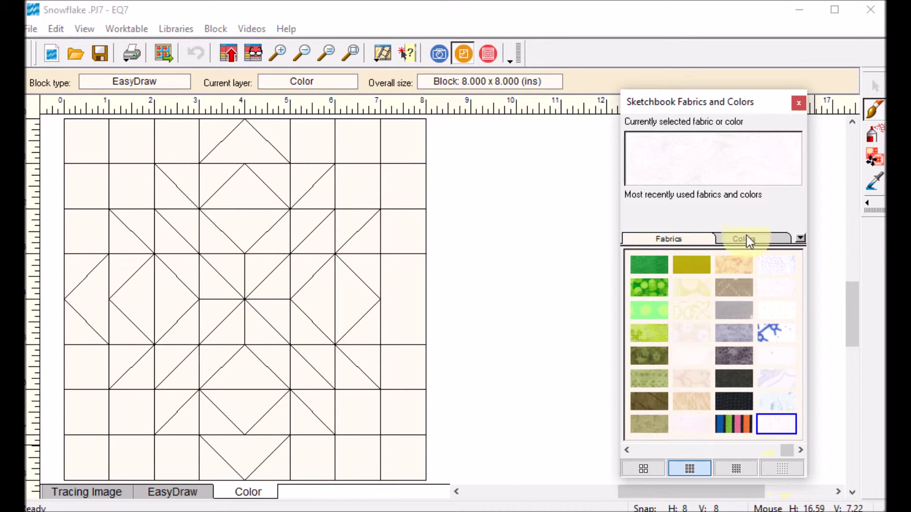
- Paint four top-row patches, including the triangle under the top-centre peak, with the pale fabric
click(777, 291)
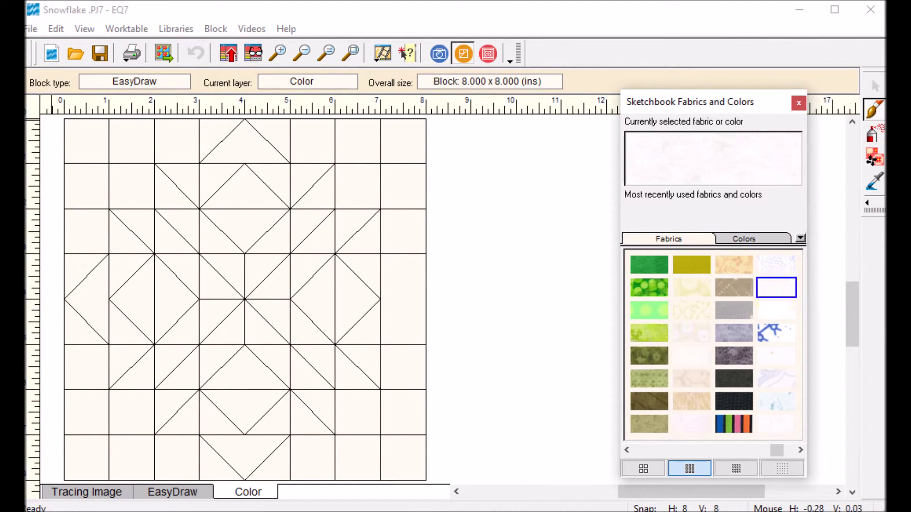
click(101, 133)
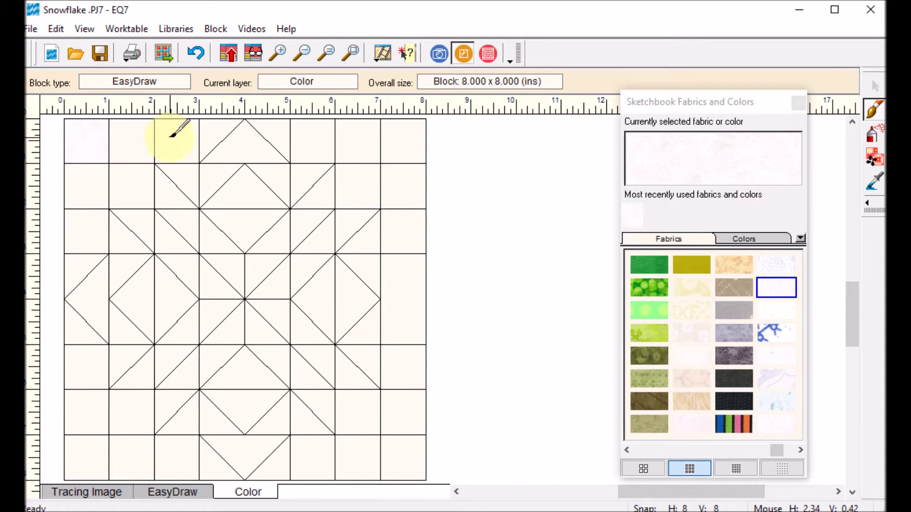
click(190, 133)
click(254, 146)
click(317, 142)
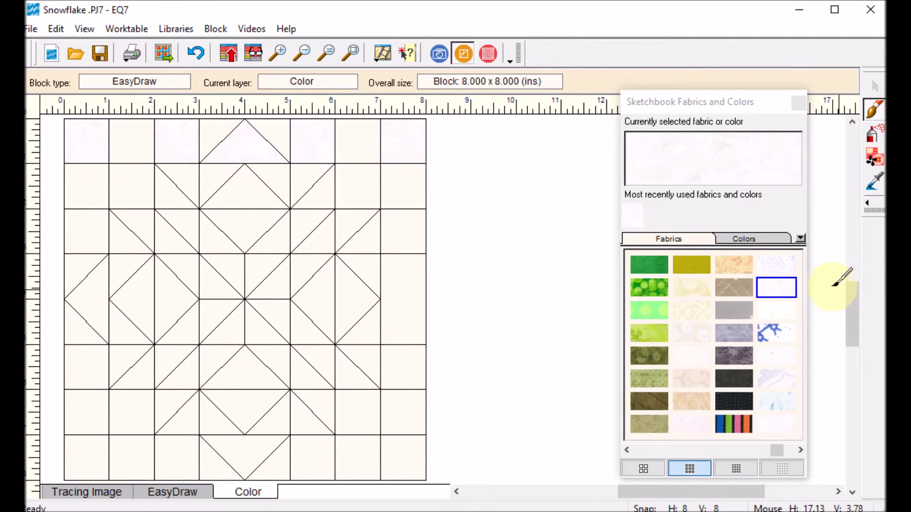
- Paint the second and seventh top squares, both peak triangles and a right-edge square blue
drag(771, 454, 712, 458)
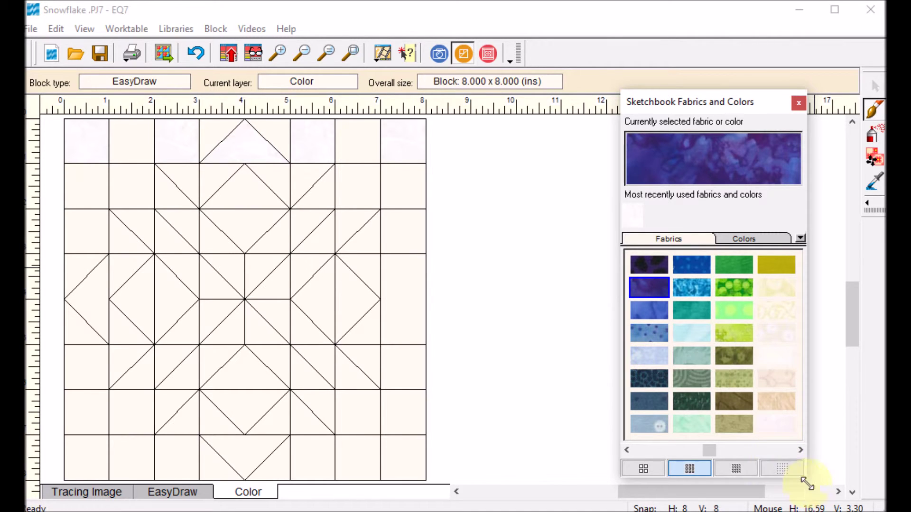
drag(716, 450, 706, 452)
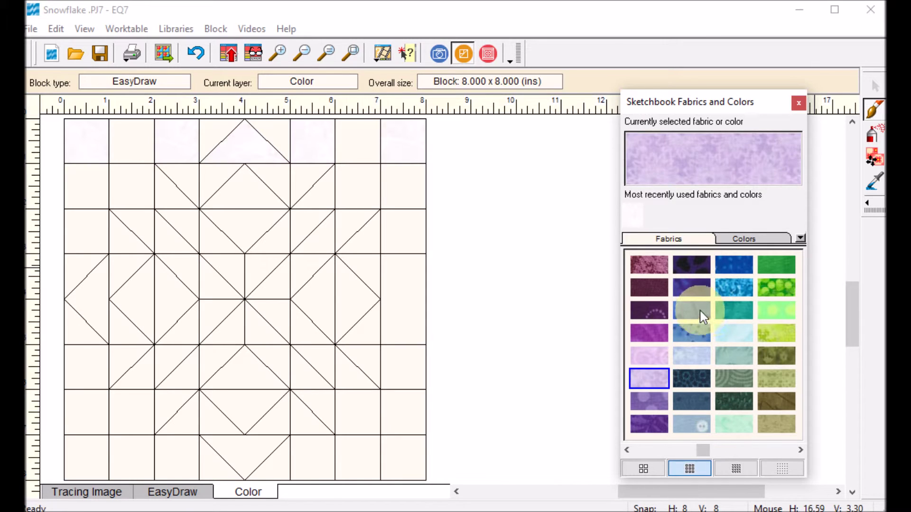
click(697, 313)
click(126, 133)
click(225, 132)
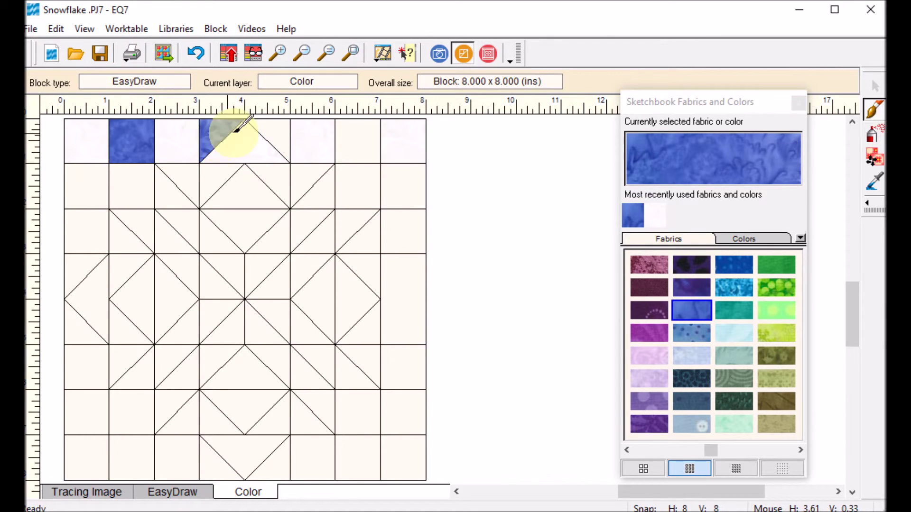
click(275, 130)
click(356, 138)
click(407, 183)
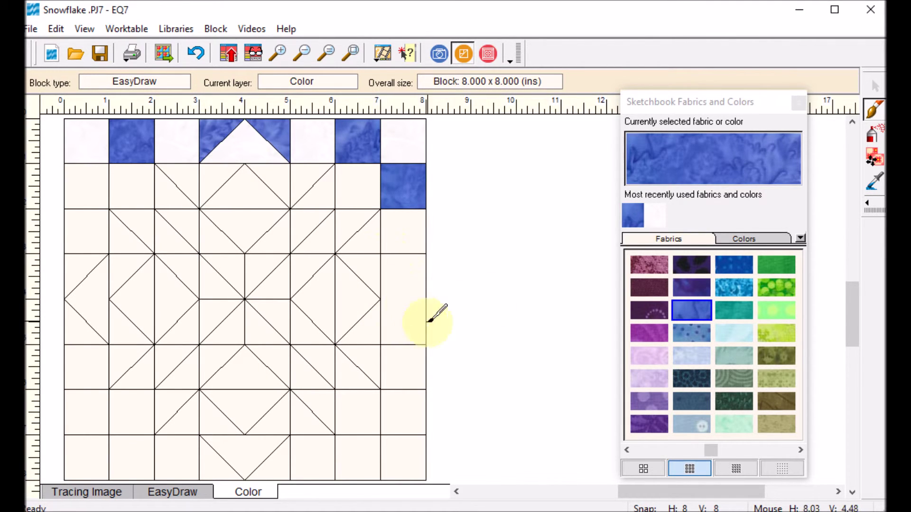
click(183, 492)
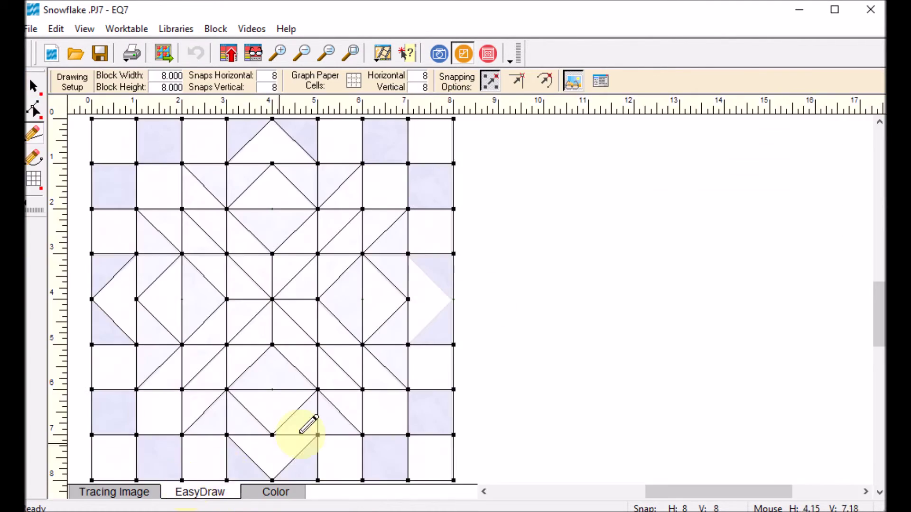
- Draw the missing diagonal at the block's right edge to form the triangle point
mouse_move(408, 255)
mouse_down()
mouse_move(453, 300)
mouse_move(408, 345)
mouse_up()
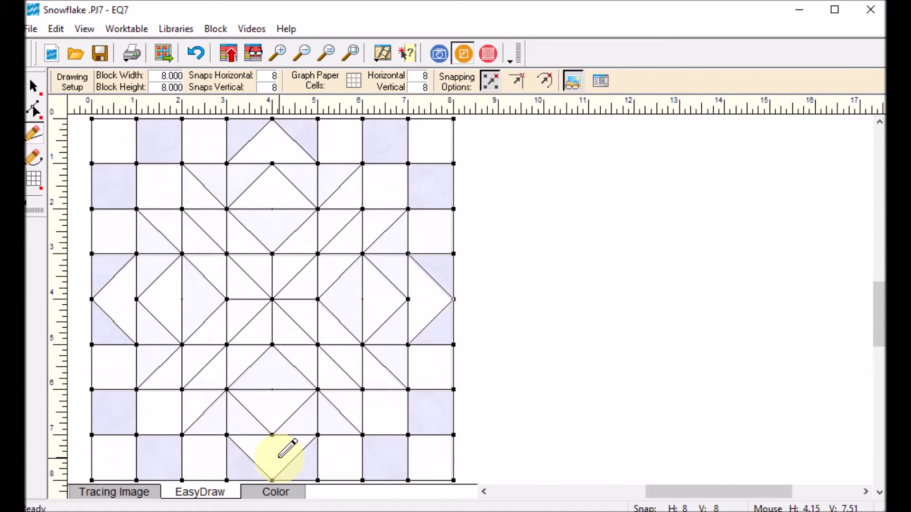
click(282, 494)
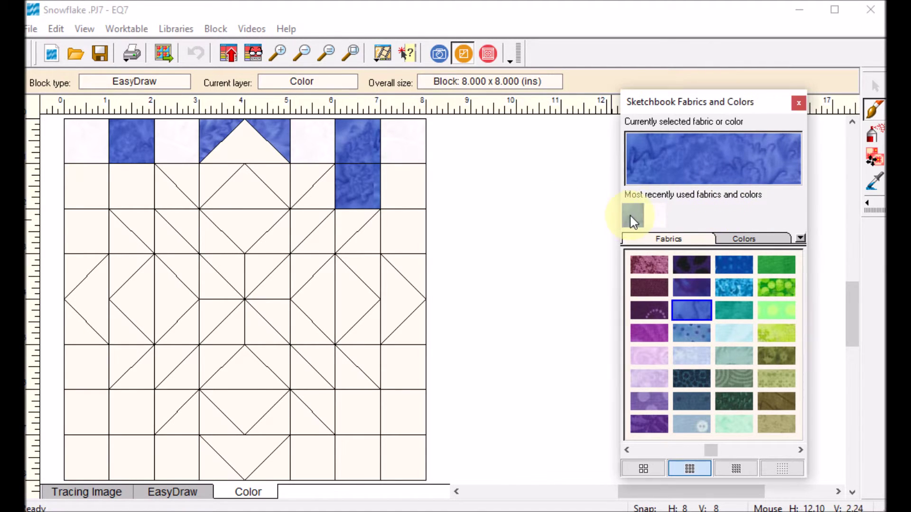
- Paint the right, bottom and left border squares and triangles dark blue
click(403, 186)
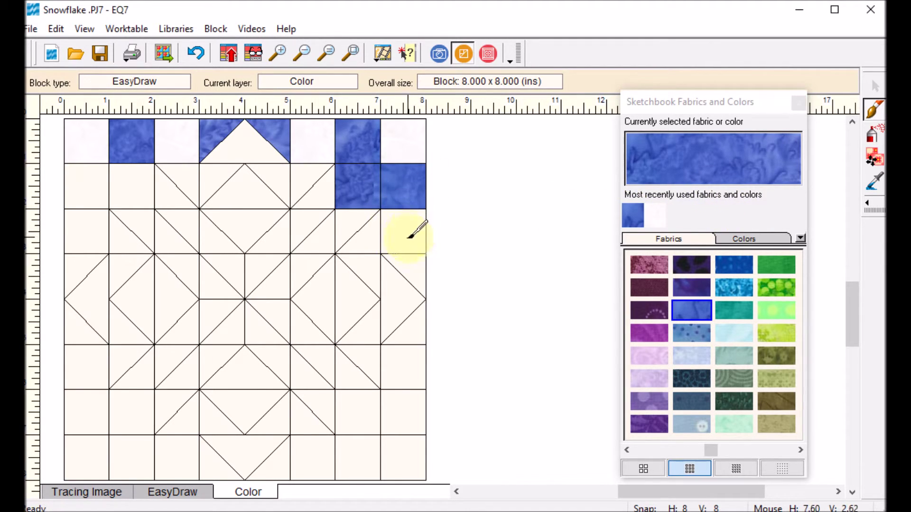
click(418, 264)
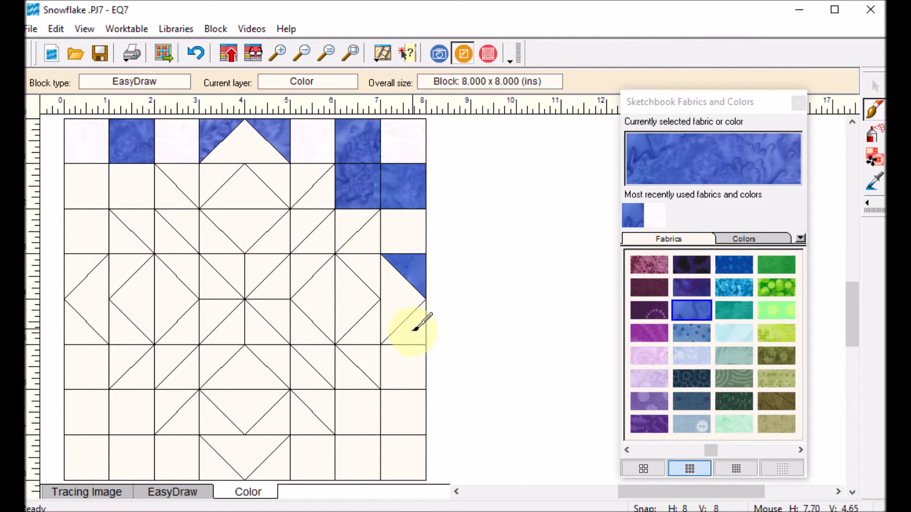
click(412, 328)
click(404, 414)
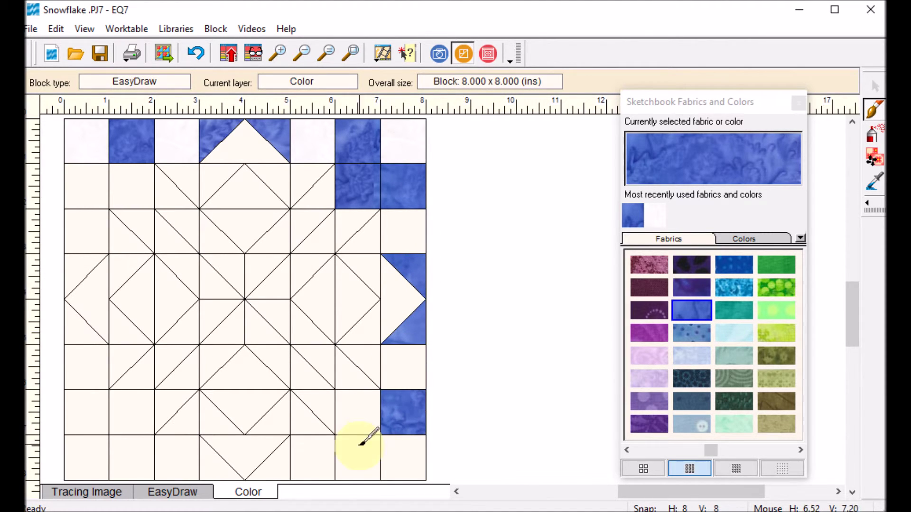
click(359, 455)
click(278, 461)
click(219, 466)
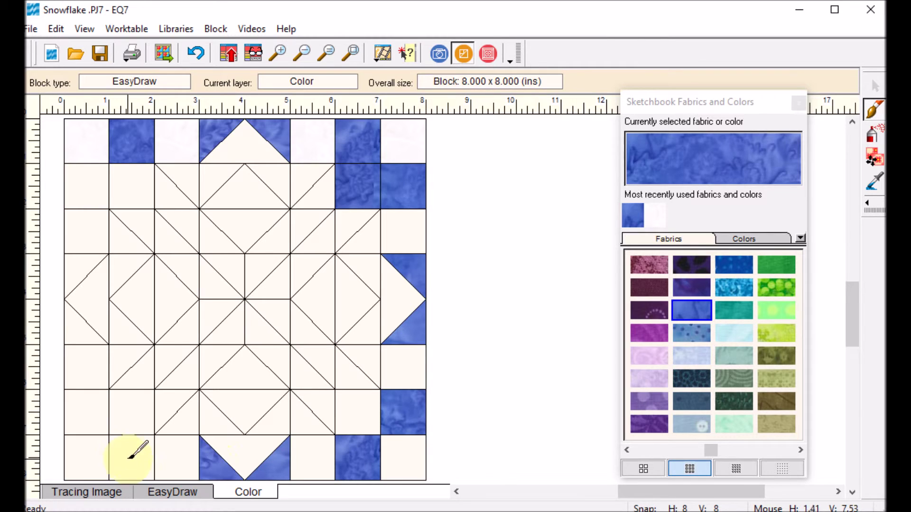
click(129, 453)
click(77, 401)
click(73, 327)
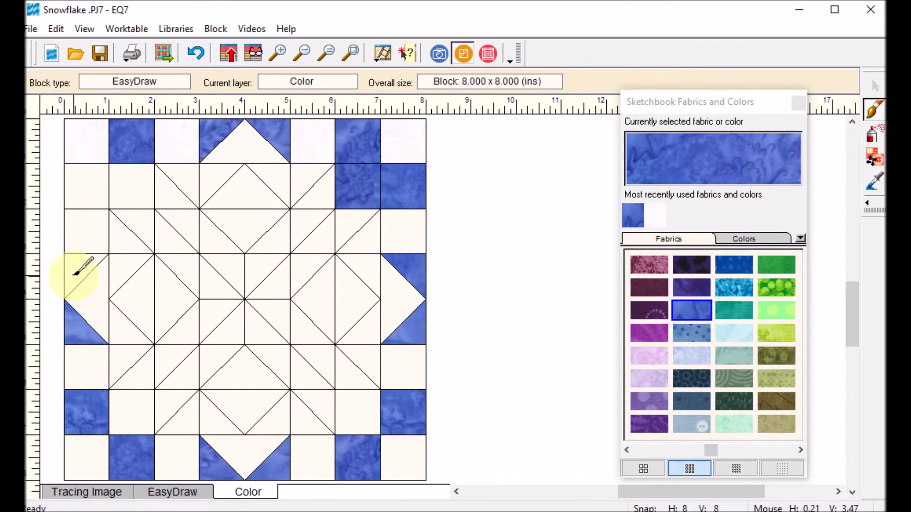
click(82, 264)
click(84, 183)
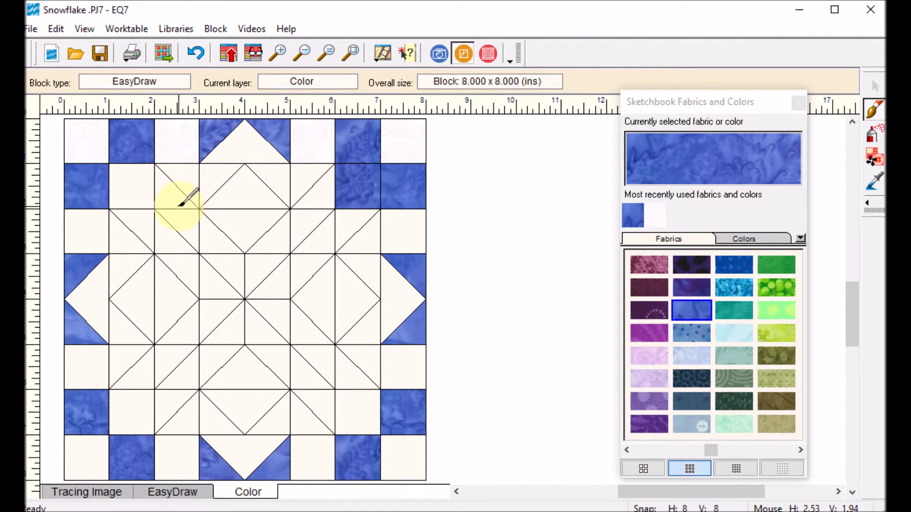
- Fill the border background patches with white, including recolouring the stray blue row-2 square
click(660, 219)
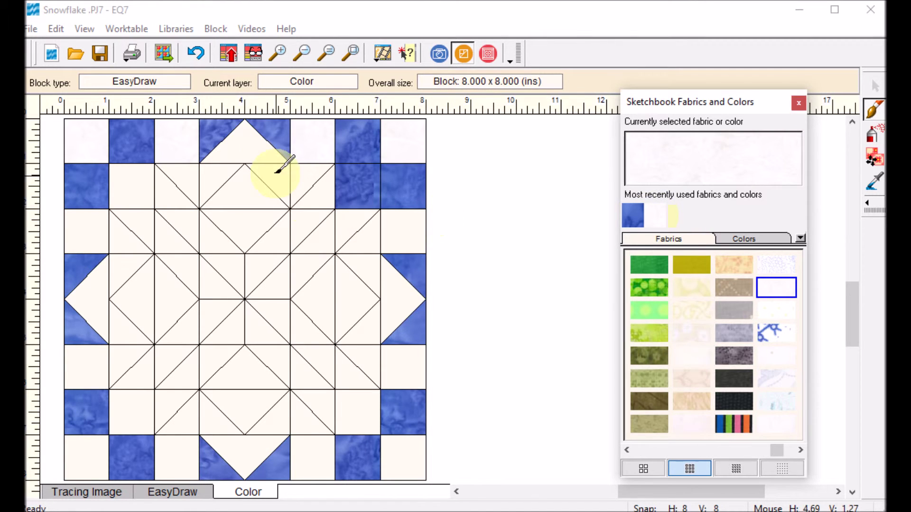
click(407, 222)
click(397, 294)
click(391, 372)
click(400, 464)
click(315, 457)
click(244, 453)
click(176, 455)
click(101, 461)
click(94, 355)
click(100, 305)
click(86, 219)
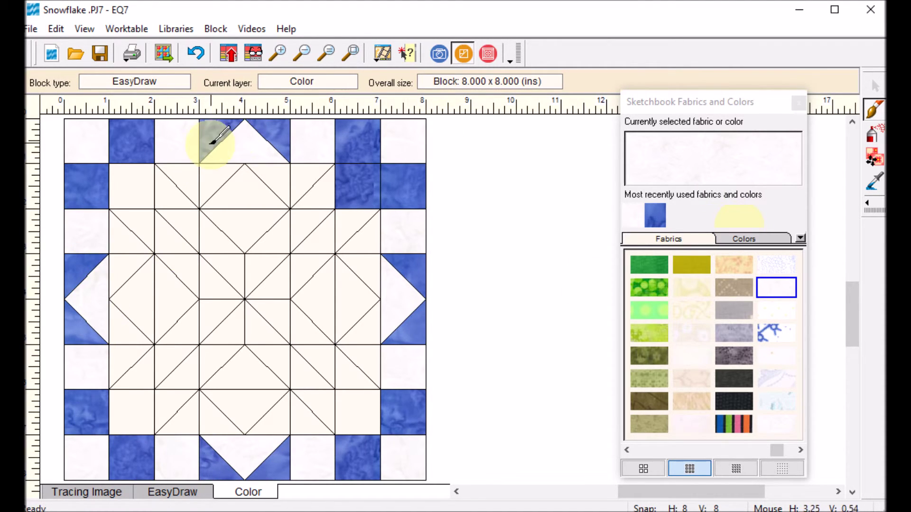
click(134, 180)
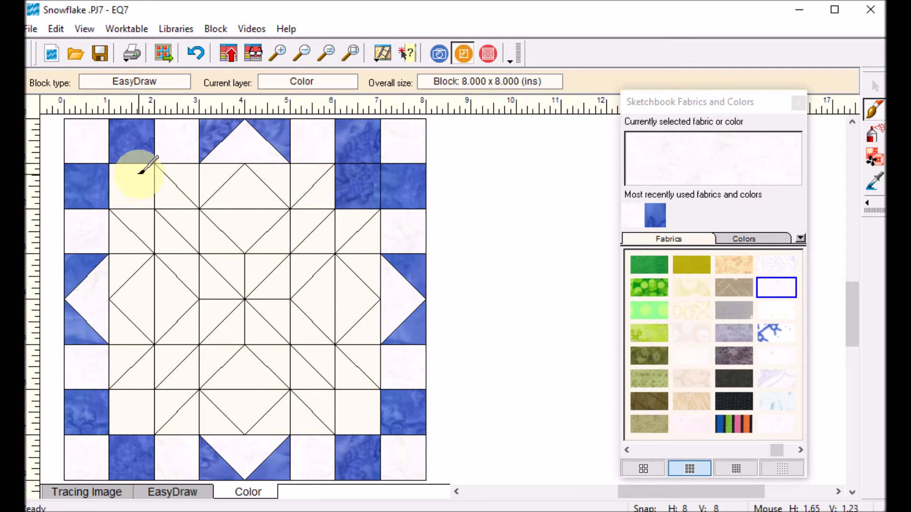
click(356, 169)
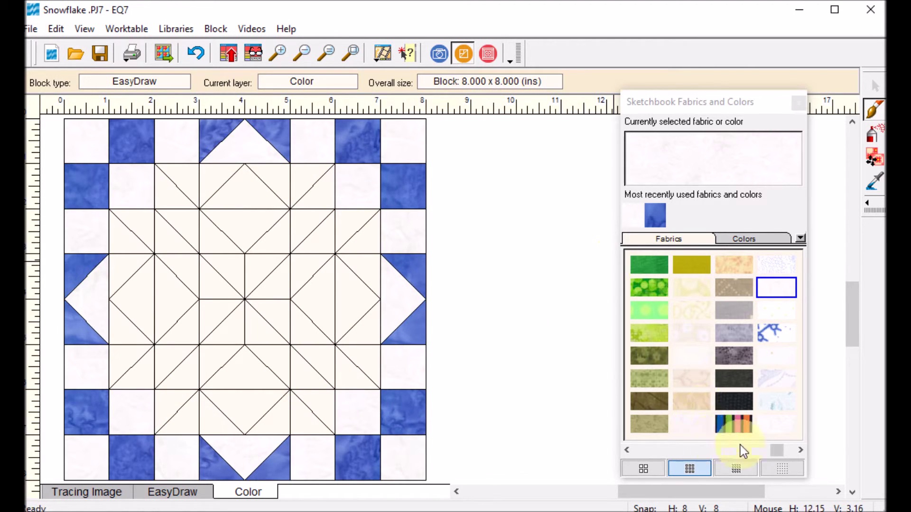
drag(780, 456, 701, 448)
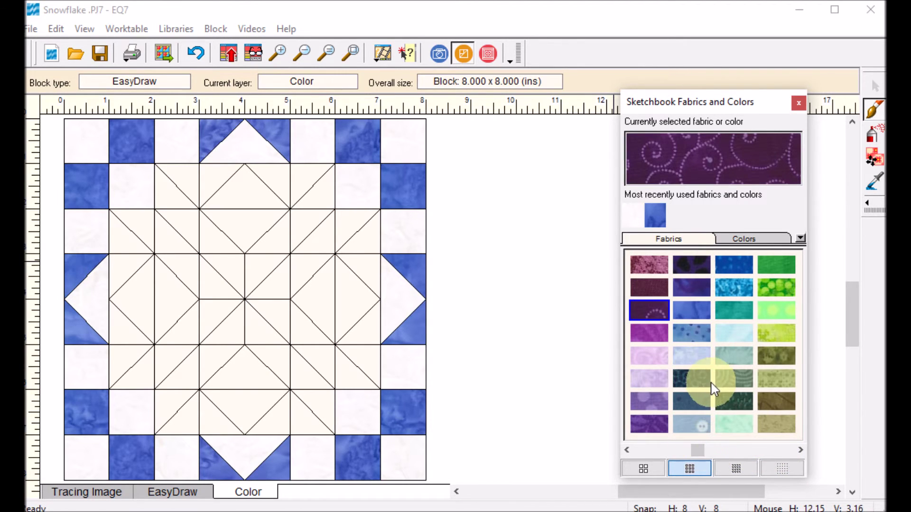
- Paint the upper and right-side star triangles and the right diamond halves light blue
click(696, 359)
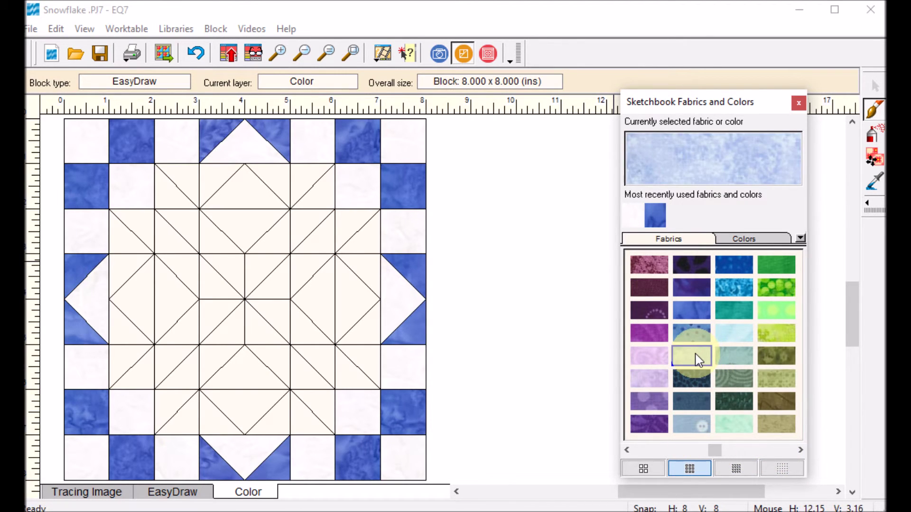
click(189, 173)
click(218, 174)
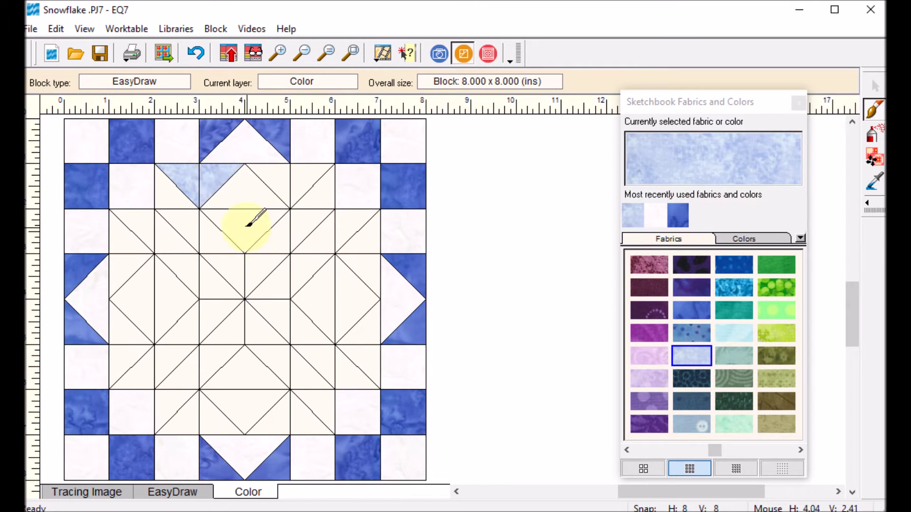
click(246, 224)
click(284, 179)
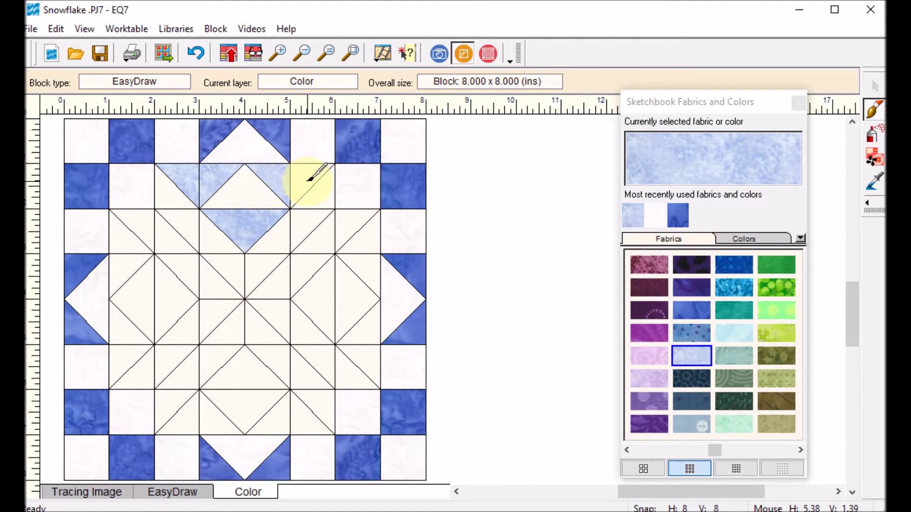
click(309, 175)
click(369, 229)
click(369, 261)
click(372, 326)
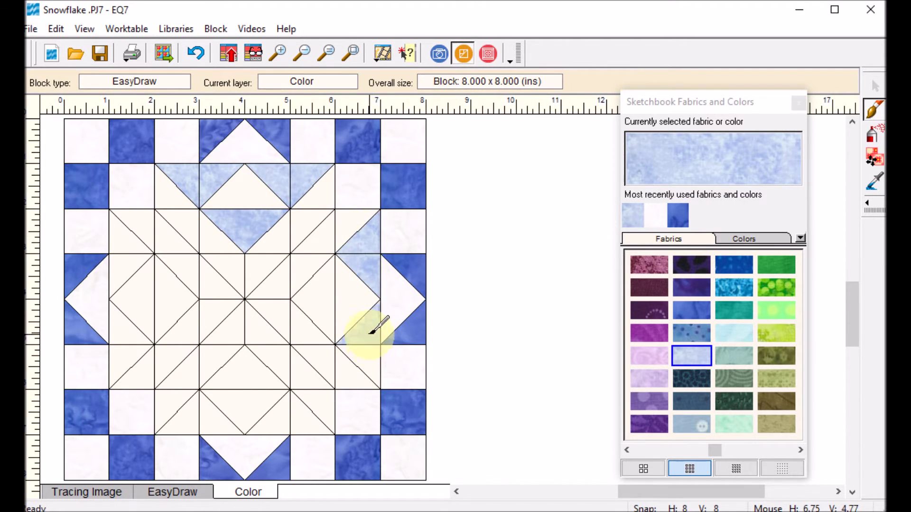
click(363, 358)
click(320, 285)
click(321, 314)
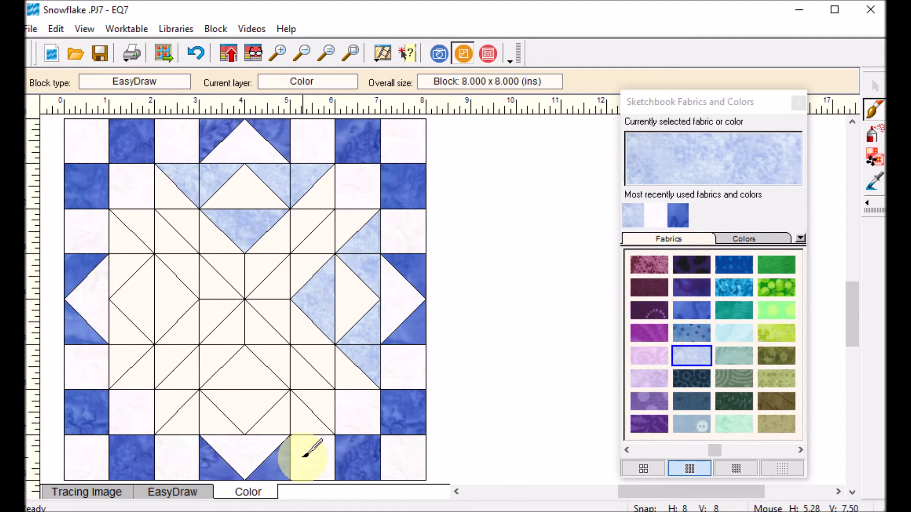
- Paint the lower and left-side star triangles and the left diamond half light blue
click(302, 418)
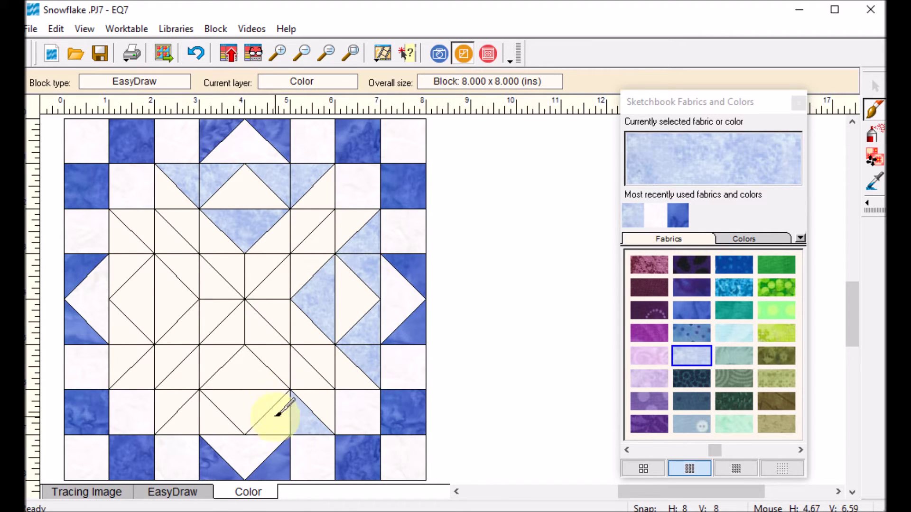
click(279, 406)
click(224, 422)
click(184, 416)
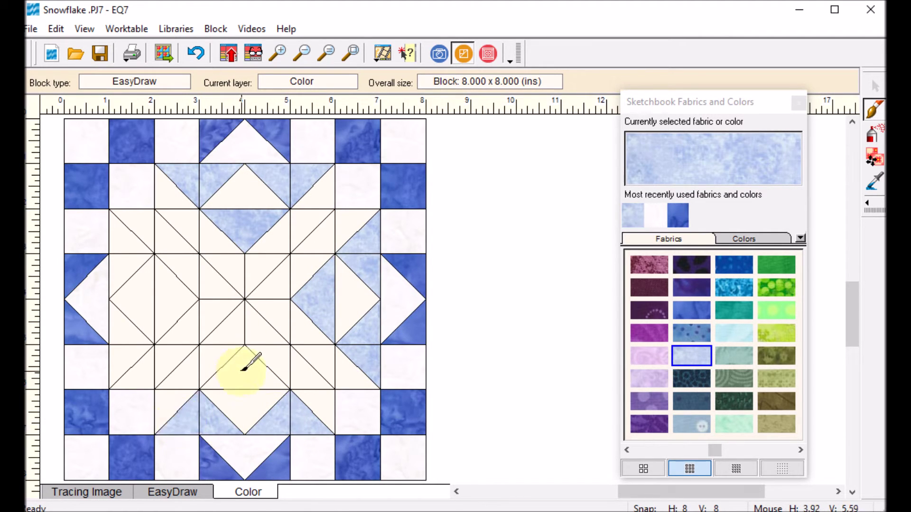
click(250, 363)
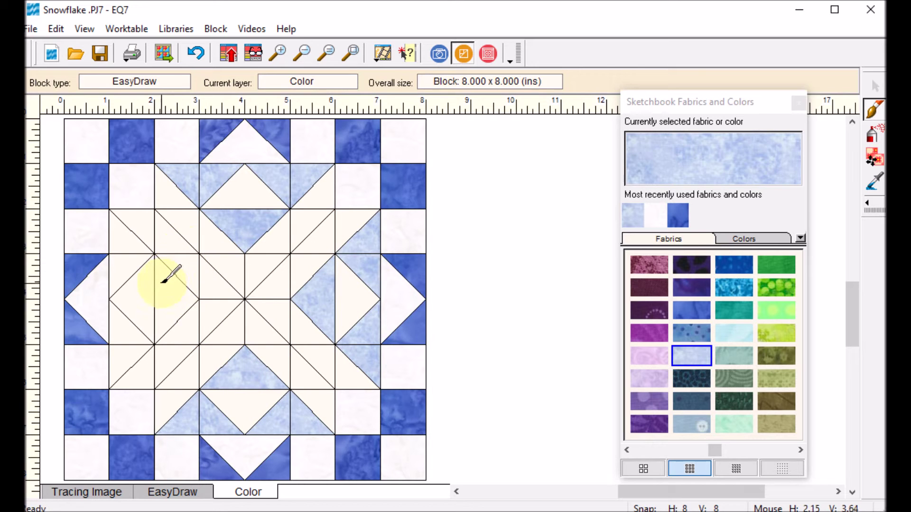
click(125, 263)
click(121, 323)
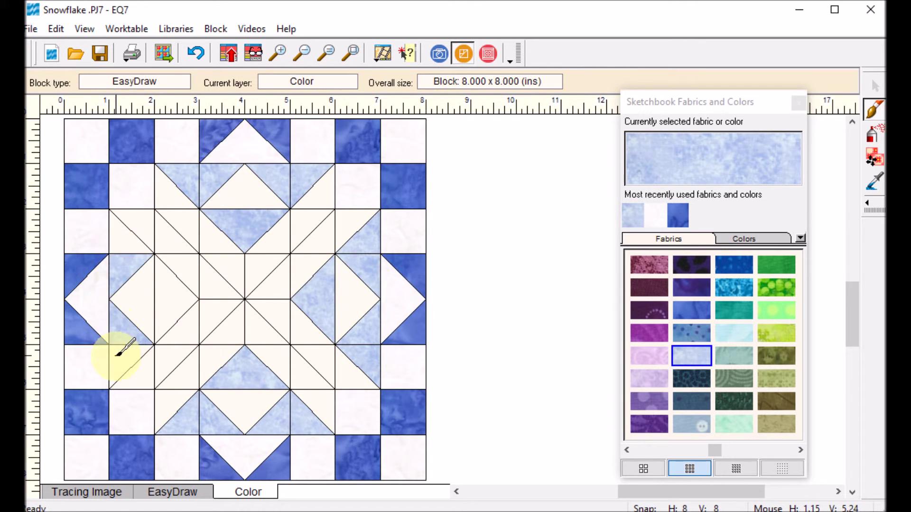
click(122, 355)
click(126, 239)
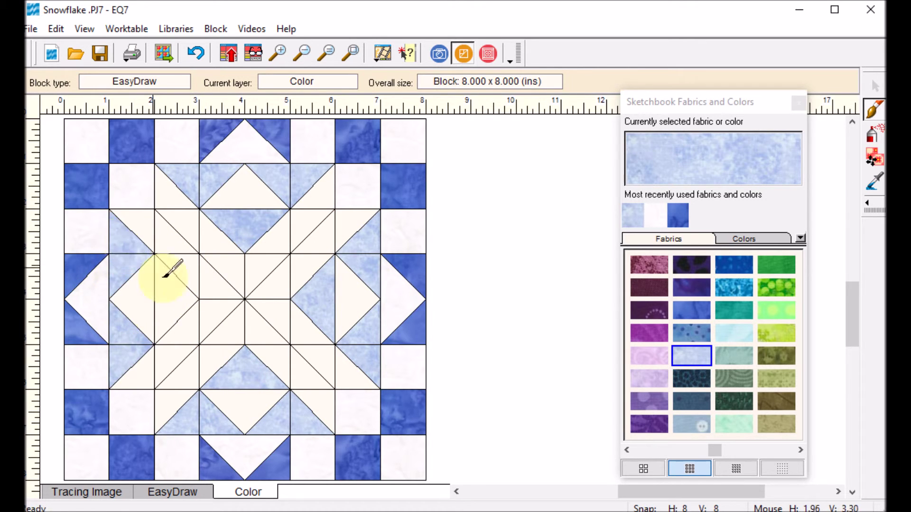
click(180, 299)
drag(715, 451, 807, 460)
click(781, 406)
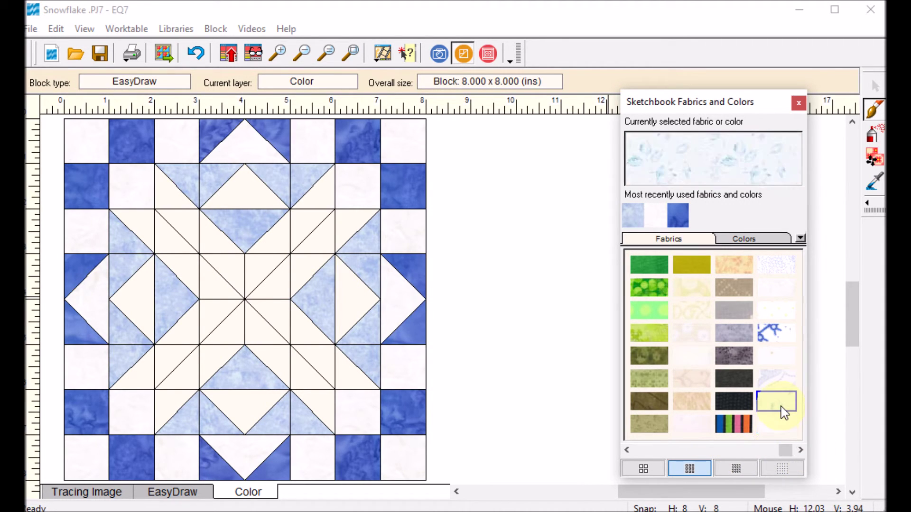
- Fill the centre patches and triangles with the pale leaf print
click(137, 216)
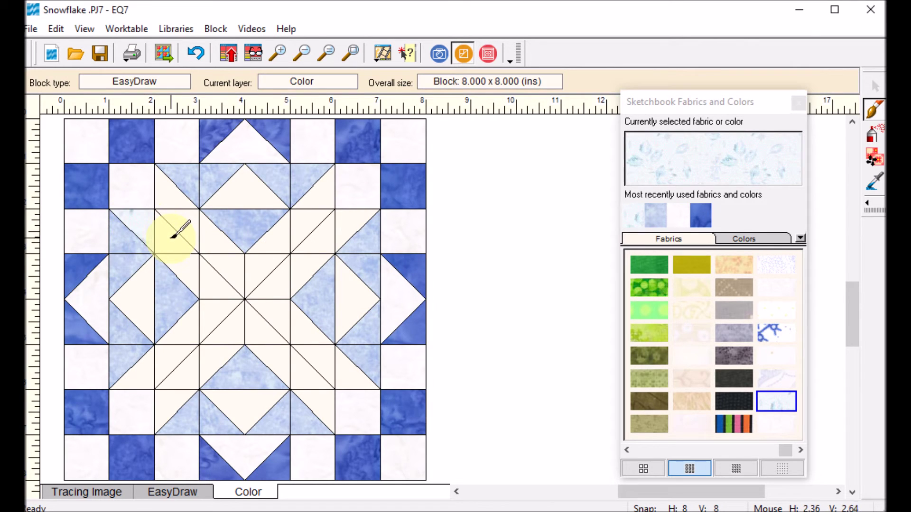
click(176, 237)
click(223, 285)
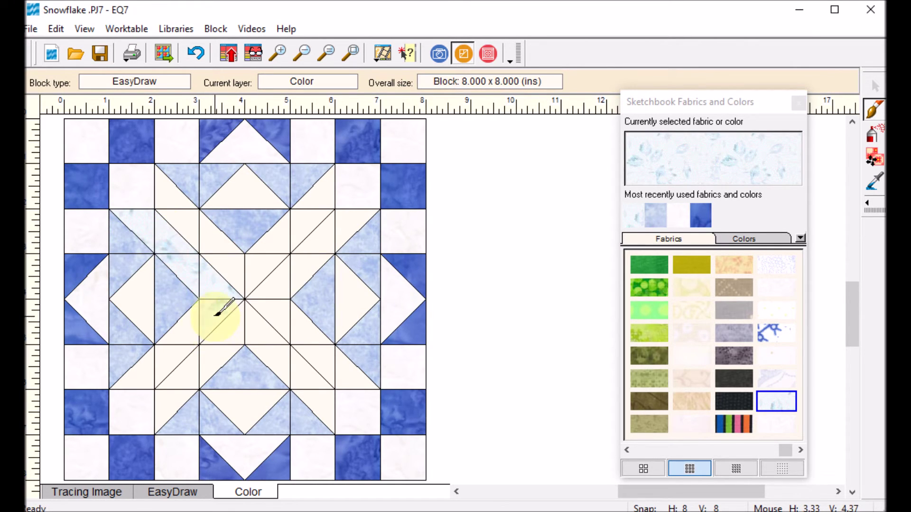
click(311, 283)
click(284, 275)
click(284, 305)
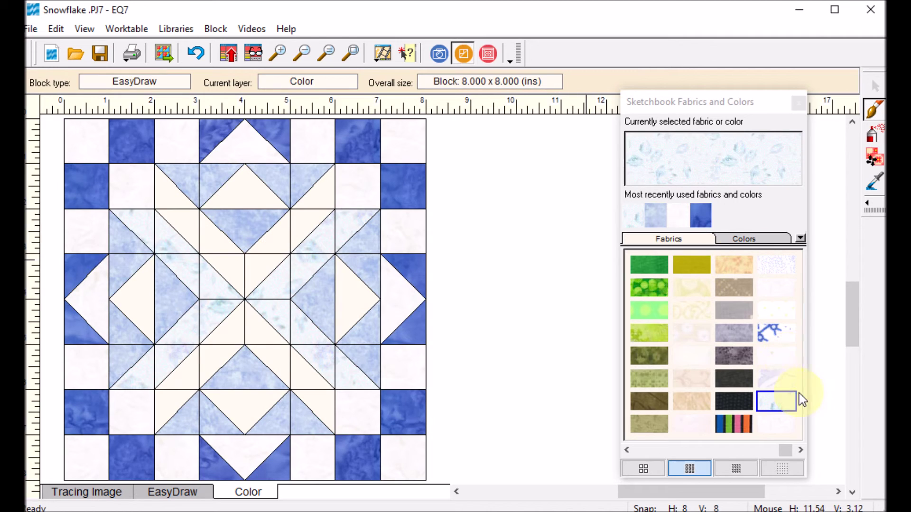
- Paint a centre-left triangle lavender paisley and the top and bottom centre pieces white
click(781, 383)
click(180, 215)
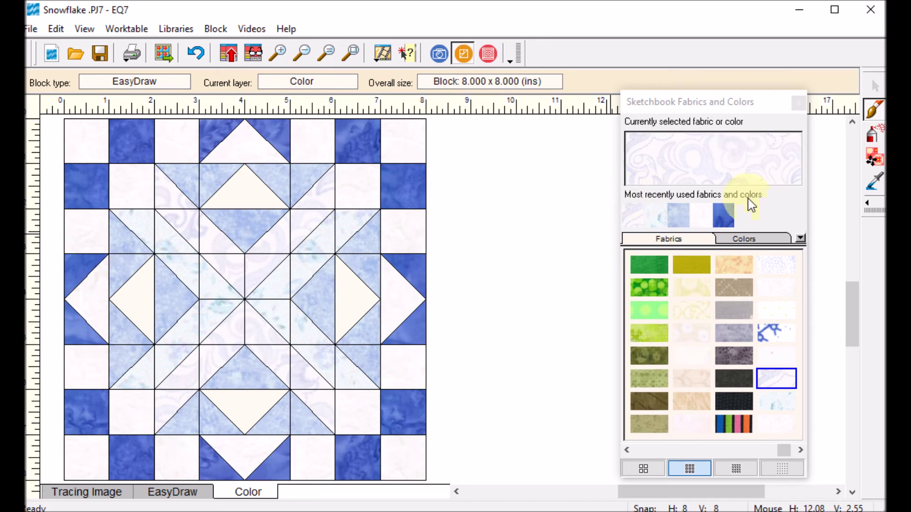
click(702, 218)
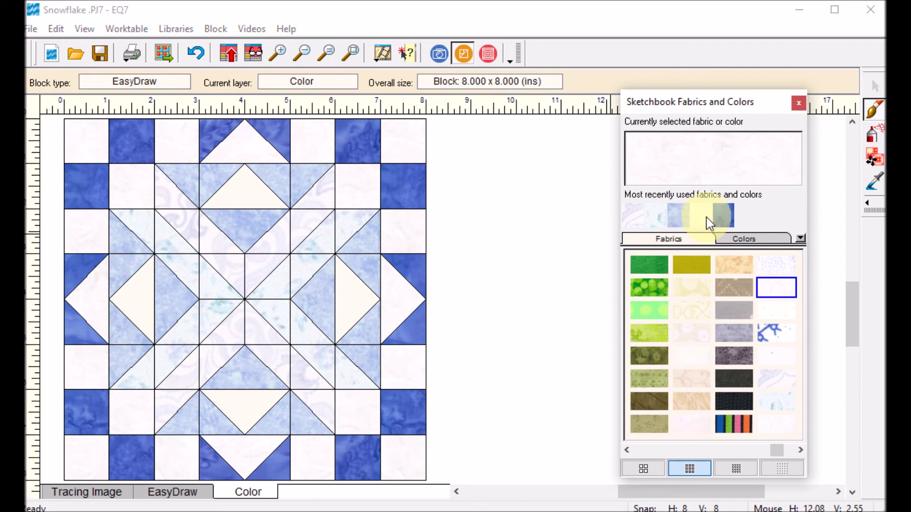
click(245, 190)
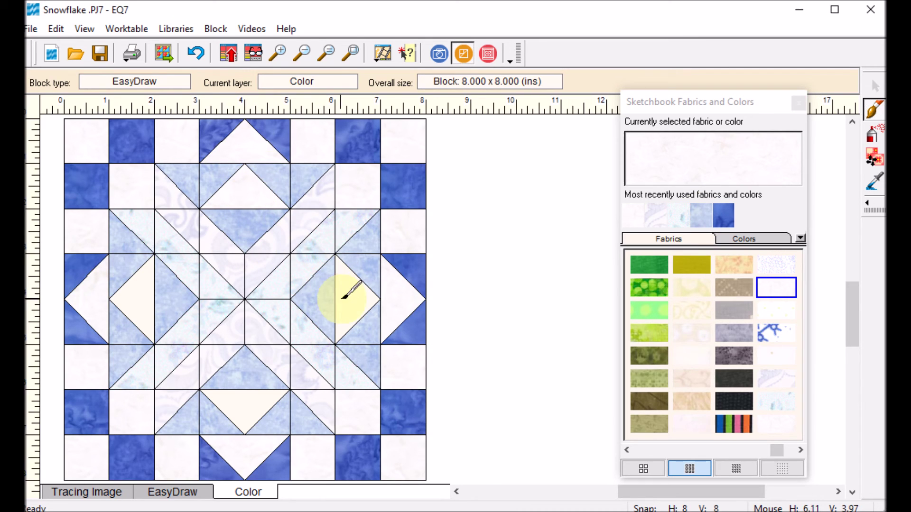